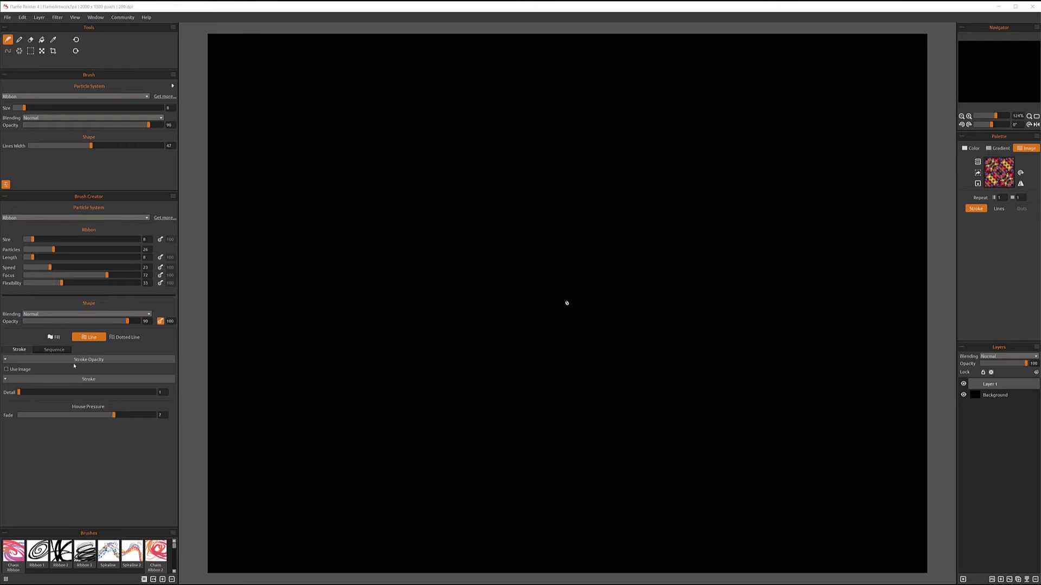
Step: Compare the Ribbon brush's Fill, Line and Dotted Line shapes and their Stroke, Sequence and image opacity options
left_click(54, 337)
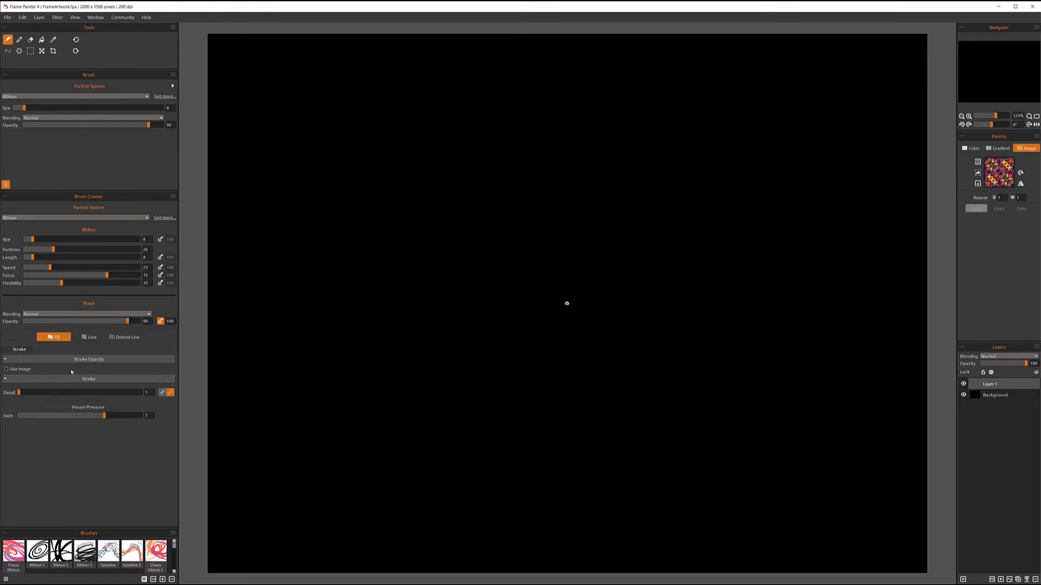
left_click(90, 338)
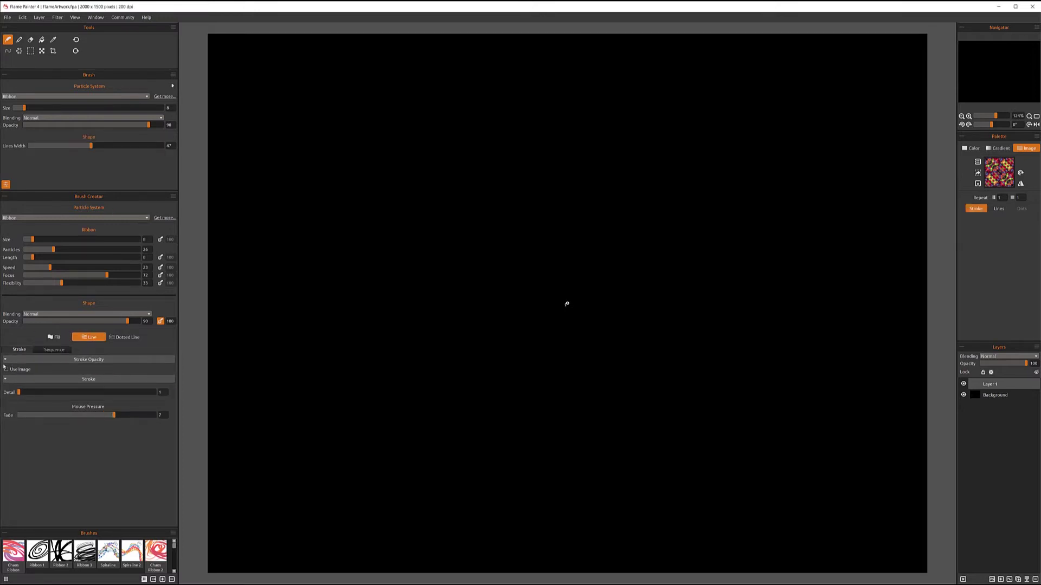
left_click(54, 337)
left_click(83, 337)
left_click(50, 351)
left_click(16, 350)
left_click(126, 337)
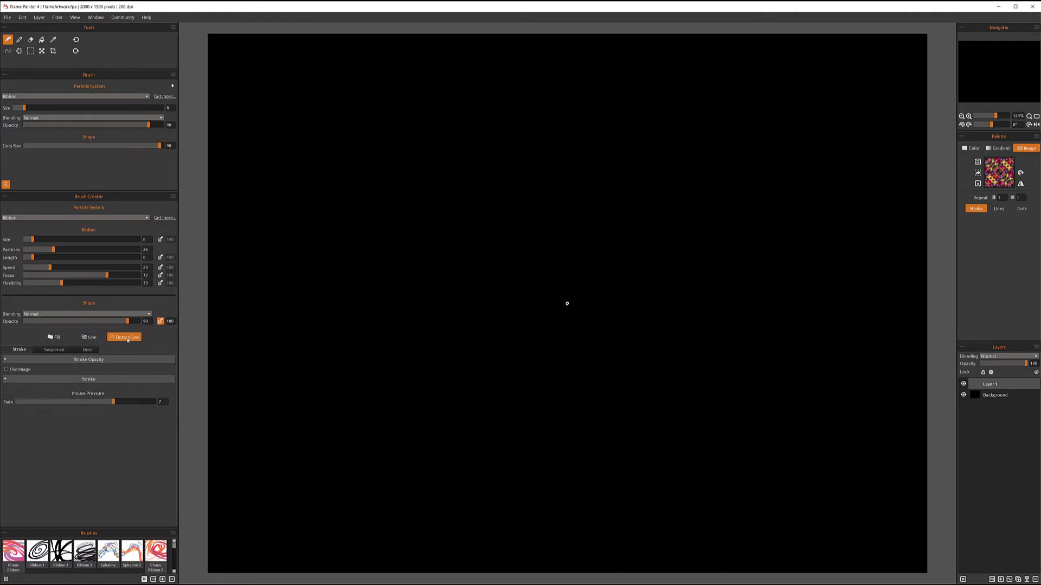
left_click(85, 340)
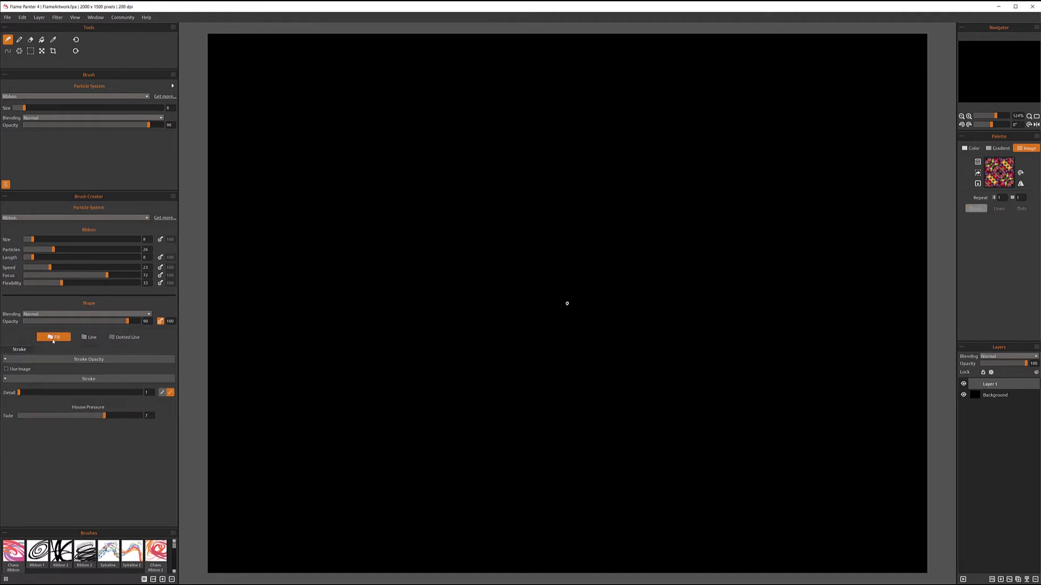
left_click(18, 370)
left_click(18, 371)
Step: Try two trial strokes across the empty canvas with the Ribbon brush and undo each one
left_click_drag(567, 303, 249, 311)
key("ctrl+z")
mouse_move(476, 225)
left_mouse_down()
mouse_move(551, 263)
mouse_move(520, 268)
mouse_move(700, 277)
mouse_move(663, 264)
mouse_move(571, 274)
mouse_move(420, 315)
mouse_move(893, 214)
left_mouse_up()
key("ctrl+z")
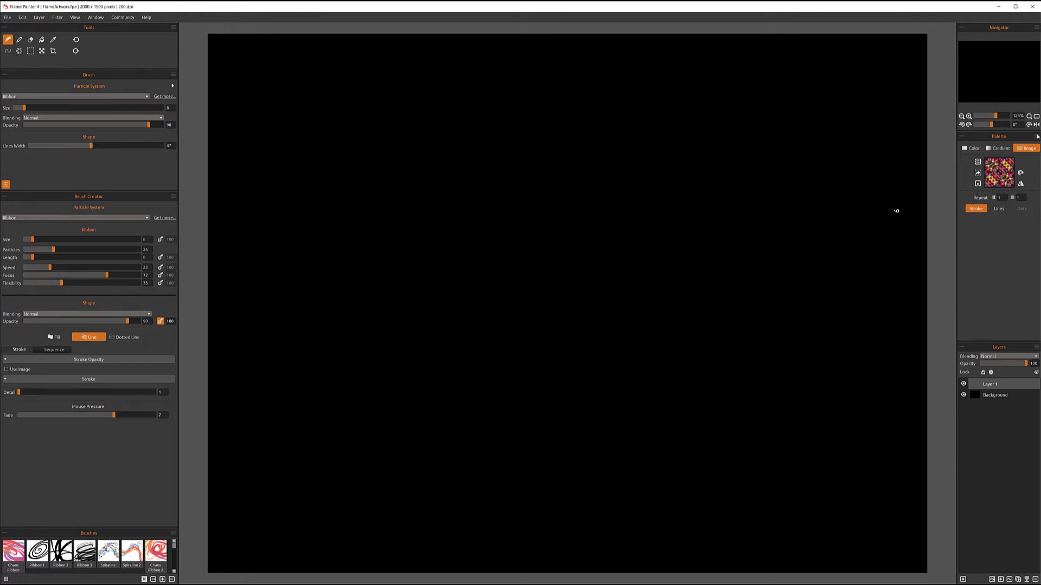
Step: Switch the brush colouring from the image palette to the multicolour gradient
left_click(970, 148)
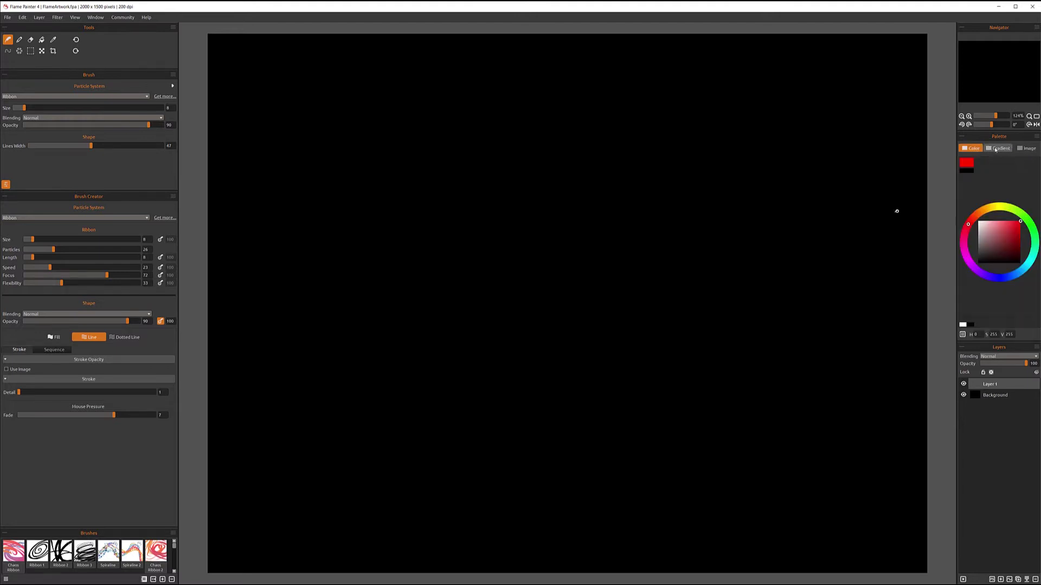
left_click(1004, 149)
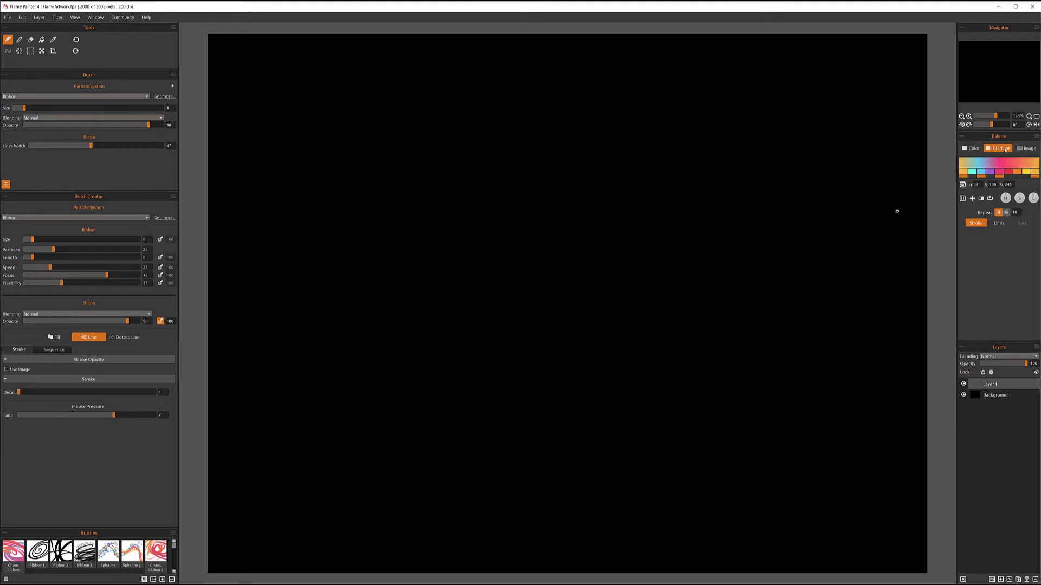
Step: Paint trial ribbon arcs to compare the mouse pressure Fade at its current value, at 0 and at 10
left_click_drag(897, 211, 290, 339)
mouse_move(277, 441)
left_mouse_down()
mouse_move(327, 334)
mouse_move(438, 235)
mouse_move(591, 201)
mouse_move(736, 202)
mouse_move(851, 260)
mouse_move(849, 427)
mouse_move(395, 493)
mouse_move(301, 470)
mouse_move(260, 477)
left_mouse_up()
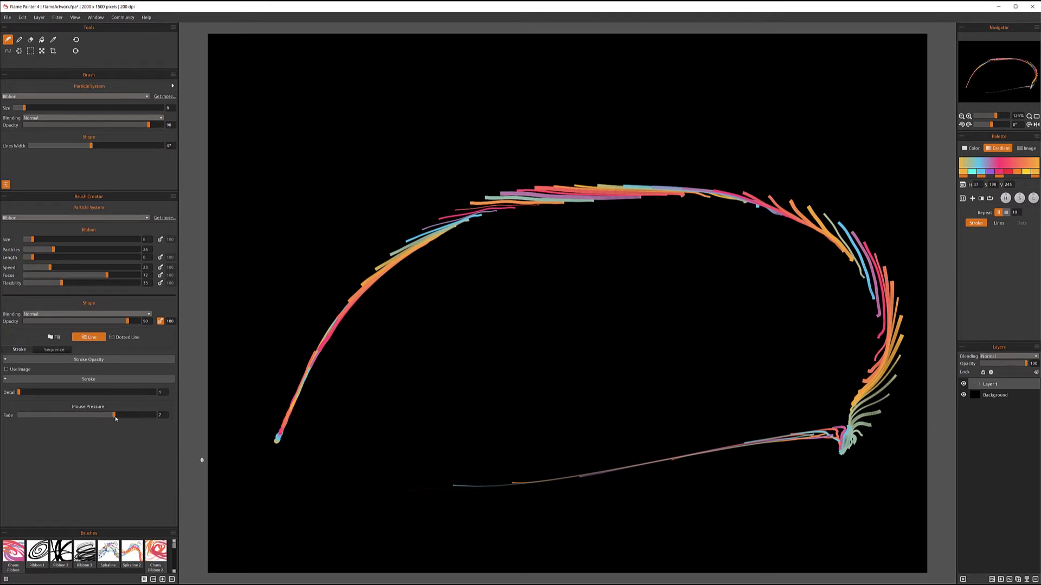
left_click_drag(114, 416, 18, 415)
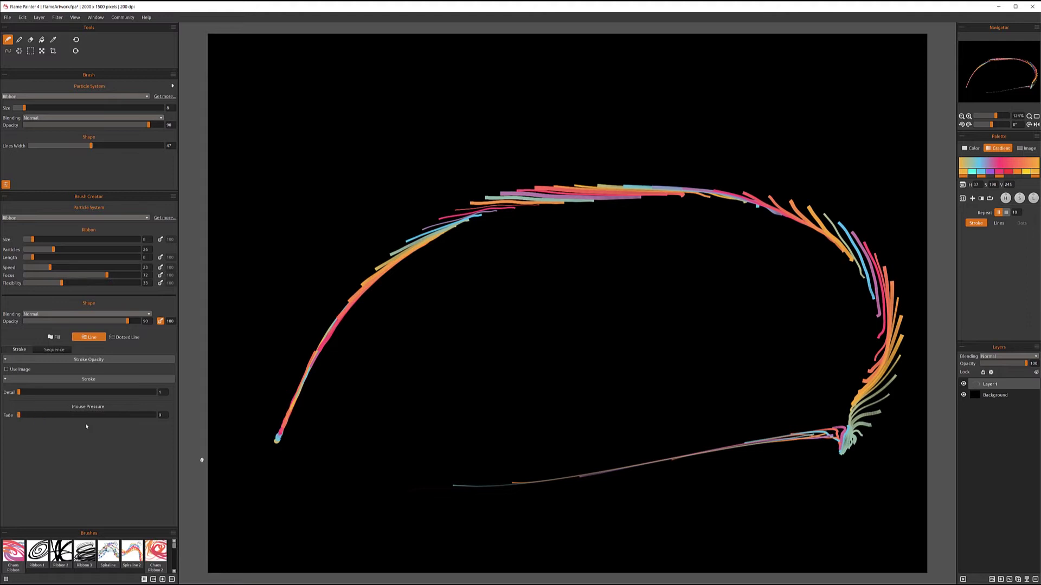
mouse_move(455, 419)
left_mouse_down()
mouse_move(492, 359)
mouse_move(601, 328)
mouse_move(636, 425)
mouse_move(564, 453)
left_mouse_up()
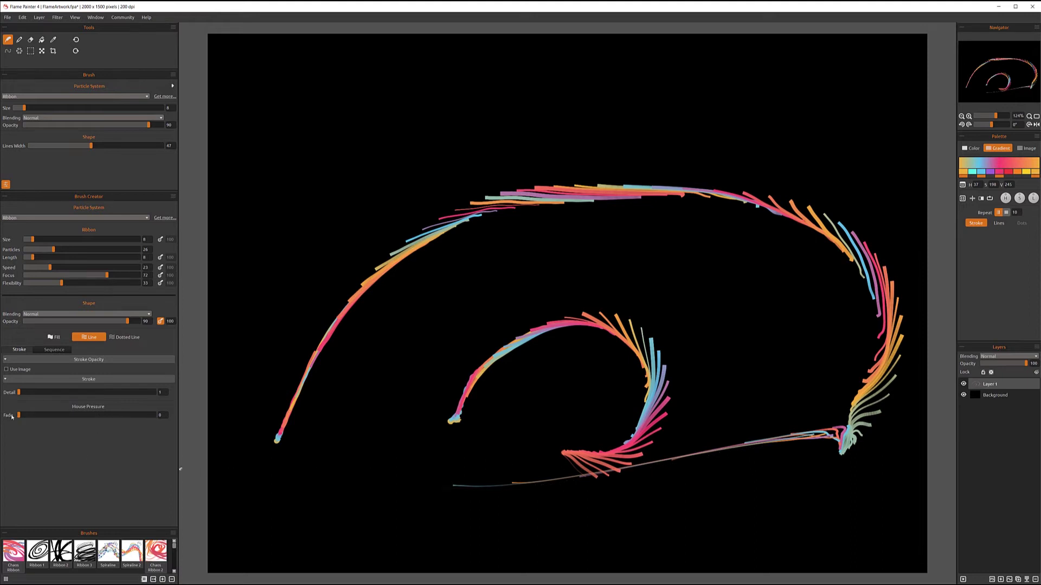
left_click_drag(19, 415, 196, 416)
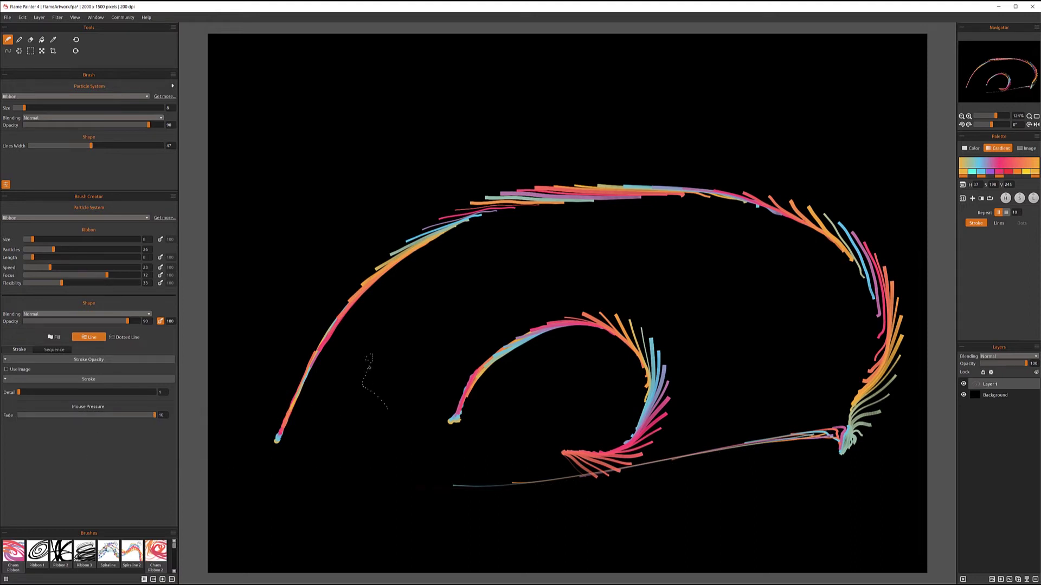
mouse_move(365, 471)
left_mouse_down()
mouse_move(529, 130)
mouse_move(726, 304)
mouse_move(398, 544)
mouse_move(318, 467)
left_mouse_up()
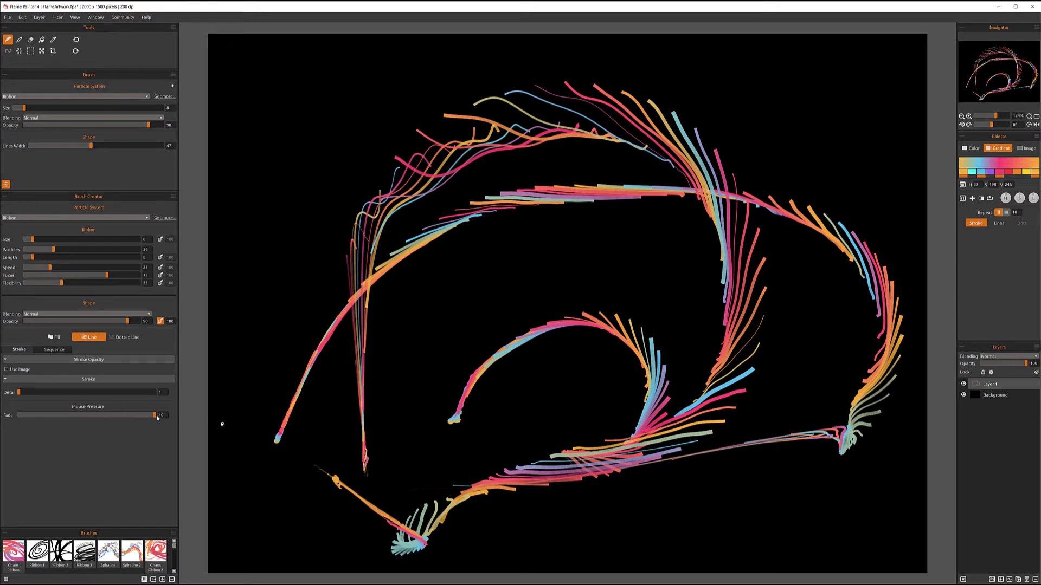
Step: Set the mouse pressure Fade to 3 and undo all trial strokes until the canvas is empty
left_click_drag(157, 418, 58, 415)
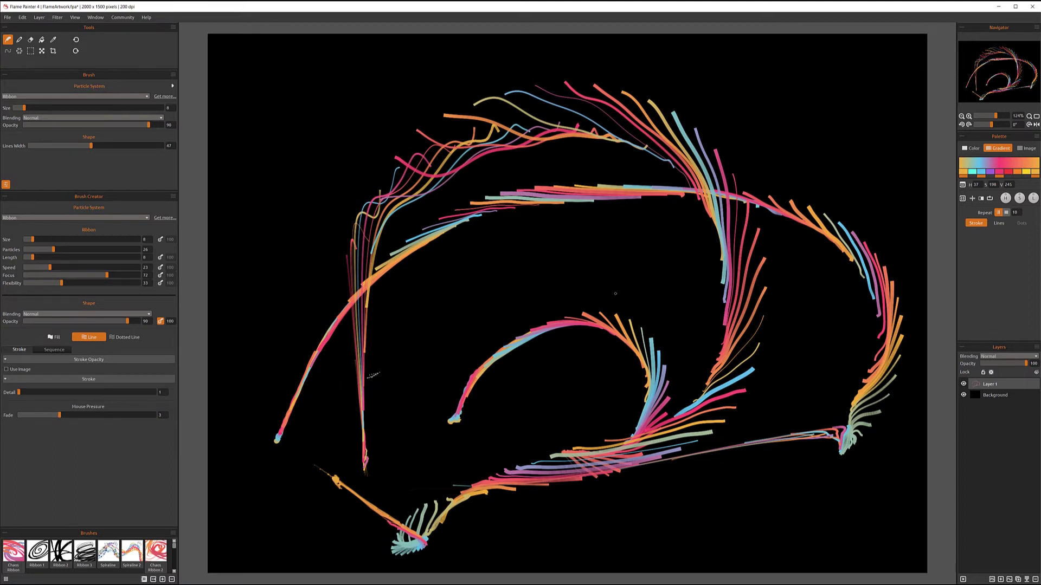
left_click_drag(378, 247, 475, 243)
key("ctrl+z")
key("ctrl+z")
key("ctrl+z")
key("ctrl+z")
key("ctrl+z")
key("ctrl+z")
key("ctrl+z")
key("ctrl+z")
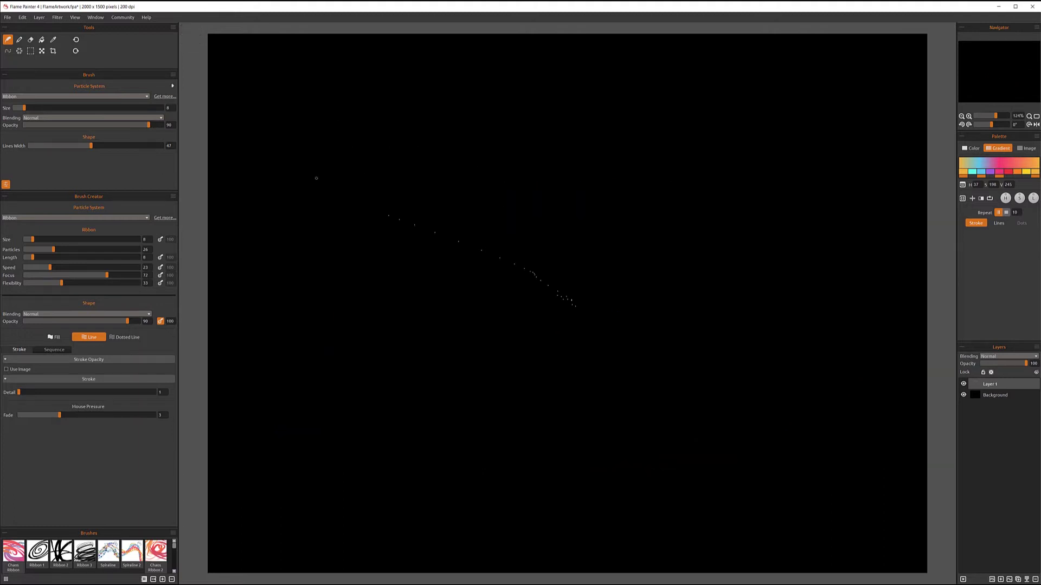
key("ctrl+z")
Step: Add a new vector layer and paint one long looping ribbon stroke across the whole canvas
left_click(1010, 580)
mouse_move(243, 175)
left_mouse_down()
mouse_move(266, 144)
mouse_move(319, 339)
mouse_move(421, 374)
mouse_move(562, 304)
mouse_move(561, 201)
mouse_move(468, 210)
mouse_move(464, 267)
mouse_move(498, 266)
mouse_move(499, 287)
mouse_move(614, 352)
mouse_move(781, 425)
mouse_move(772, 549)
mouse_move(773, 440)
mouse_move(884, 238)
left_mouse_up()
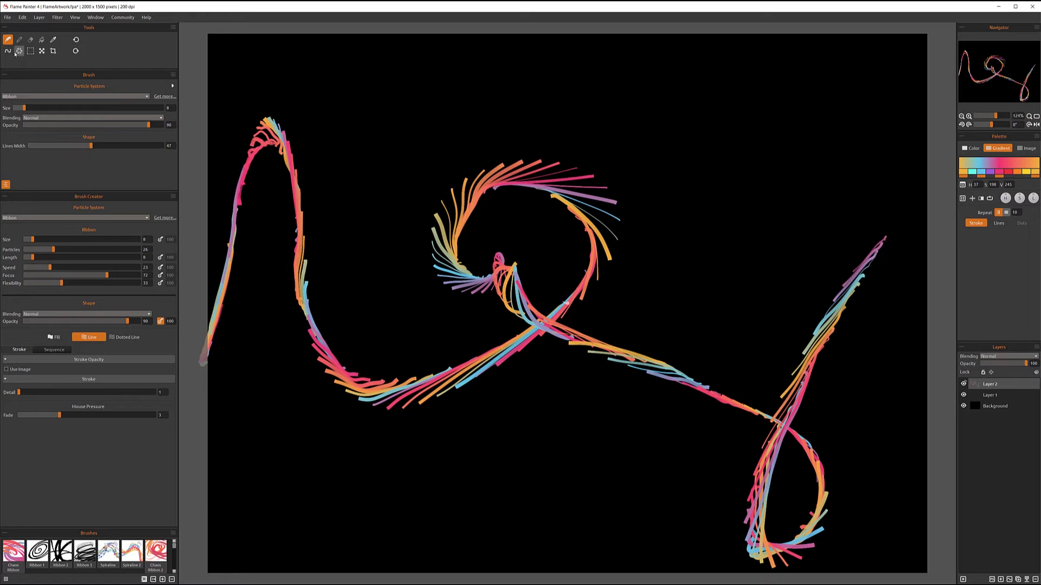
Step: Edit the vector stroke's path by slightly shifting a point where the central loop crosses itself
left_click(8, 51)
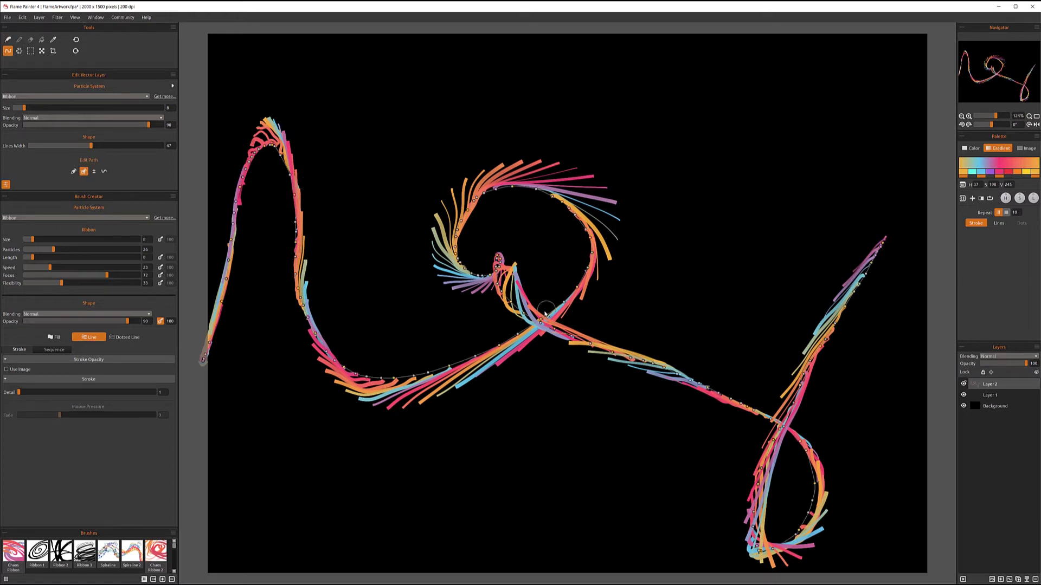
left_click(73, 171)
left_click_drag(546, 320, 541, 316)
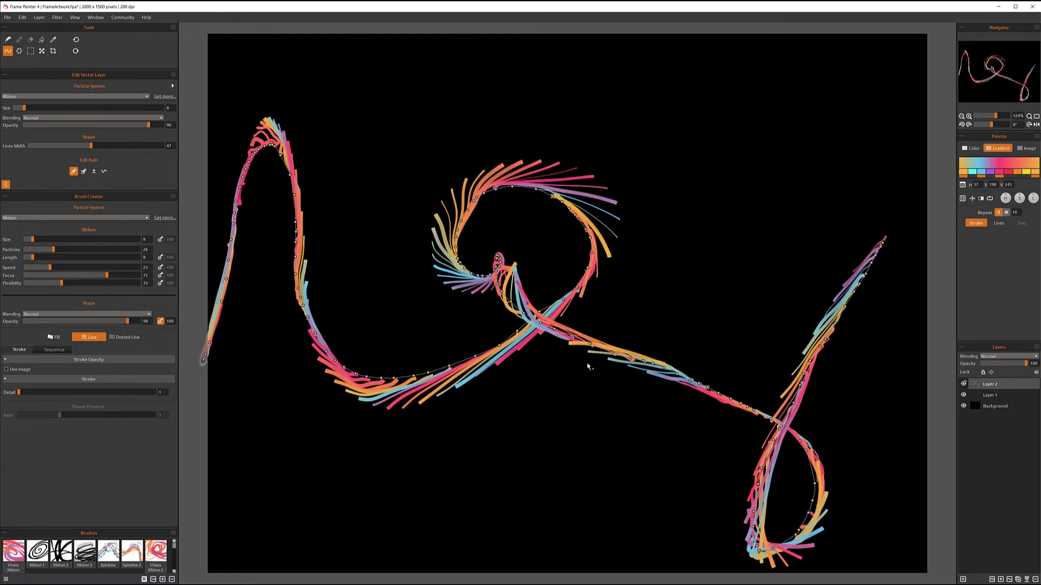
Step: Enable an image for the line's Sequence Opacity and assign the "shape flat noisy 3" image from the library
left_click(52, 349)
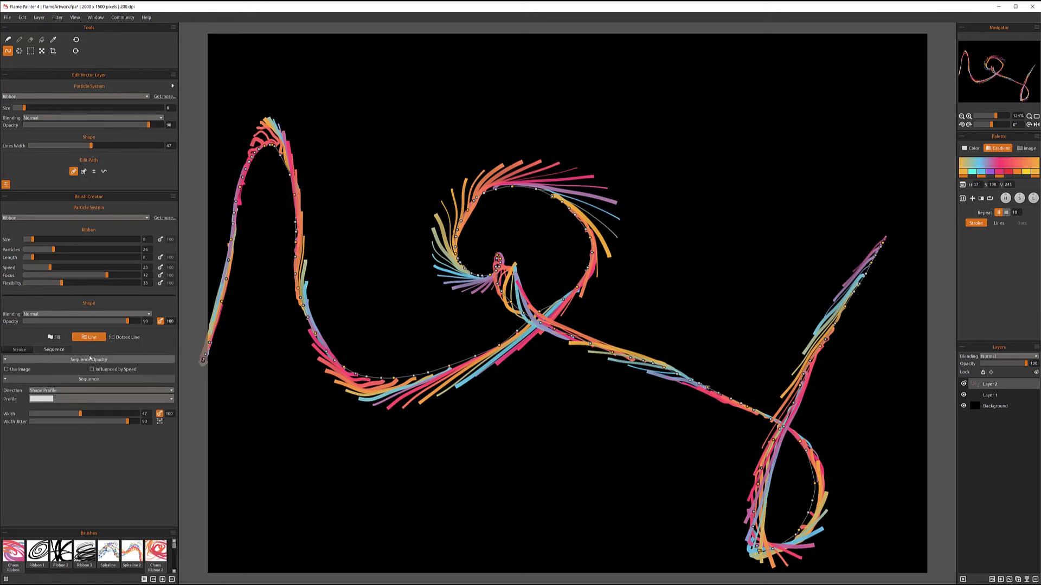
key("ctrl+s")
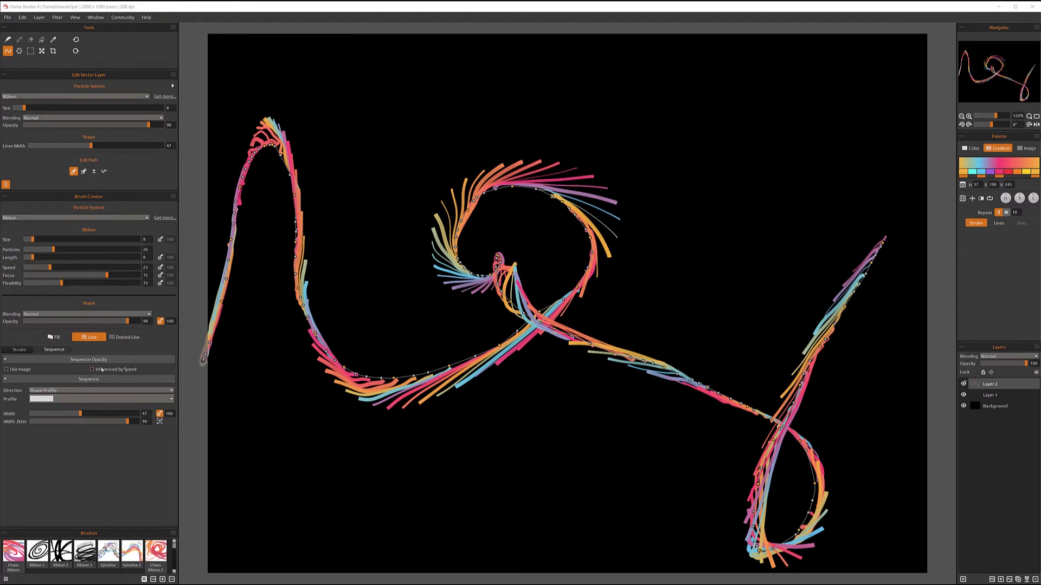
left_click(10, 370)
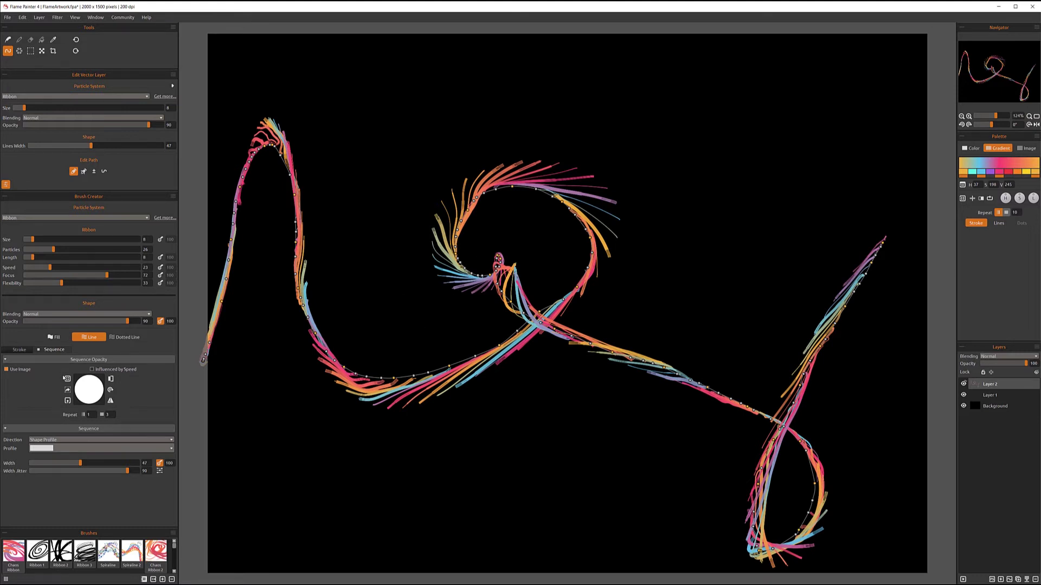
left_click(68, 380)
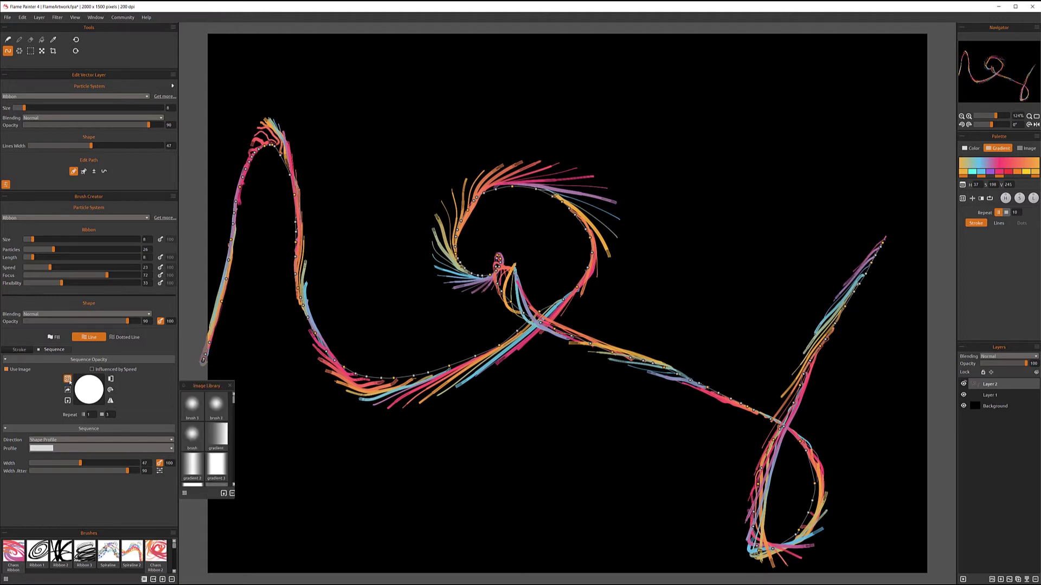
left_click_drag(236, 400, 229, 428)
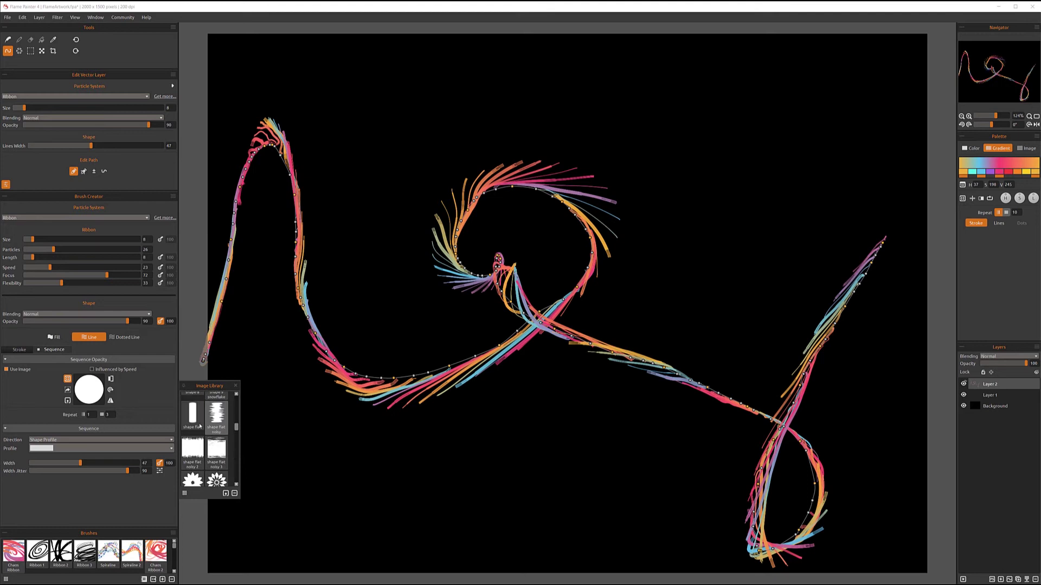
left_click(216, 450)
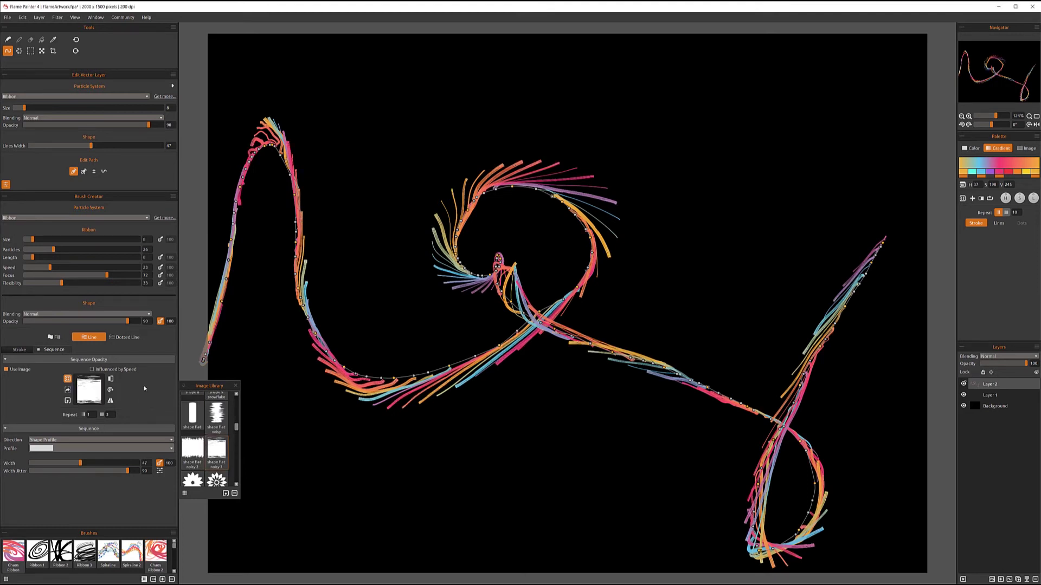
left_click(233, 386)
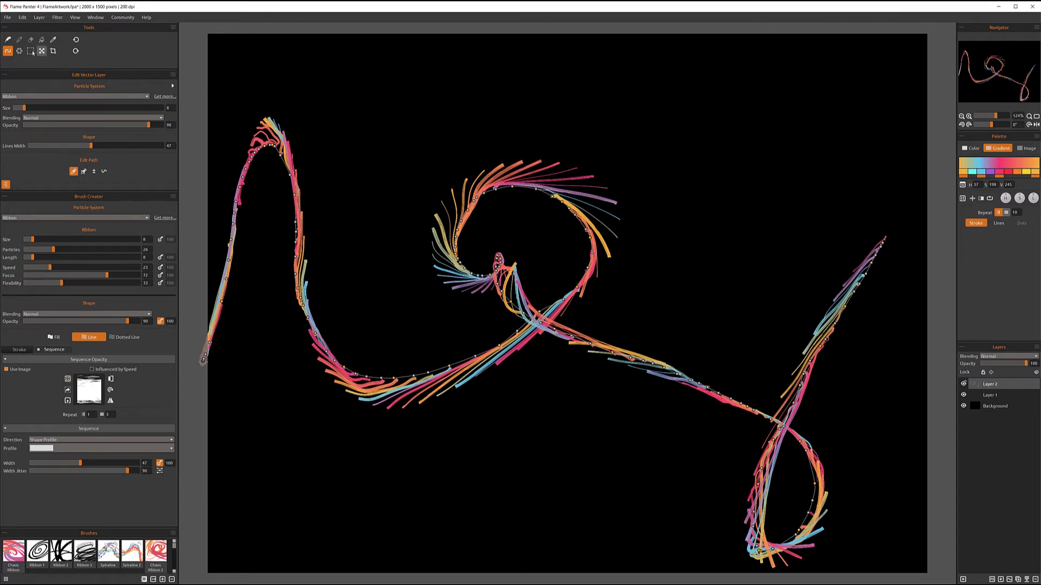
Step: Set the vector stroke's size to 38 and its lines width to 62
left_click(8, 40)
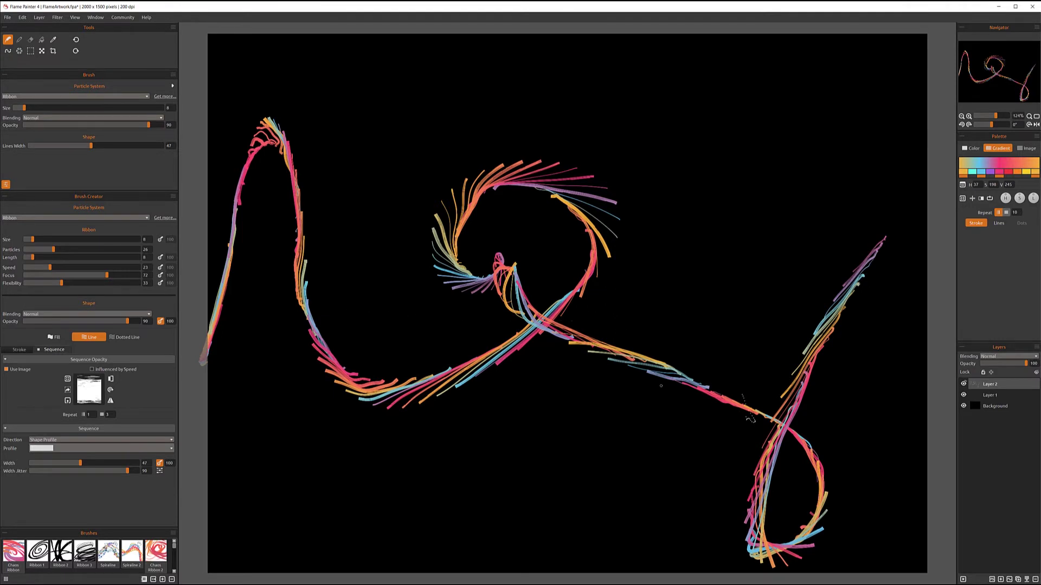
left_click_drag(29, 110, 53, 109)
left_click_drag(52, 108, 72, 109)
left_click_drag(91, 145, 106, 146)
key("v")
left_click_drag(24, 108, 69, 108)
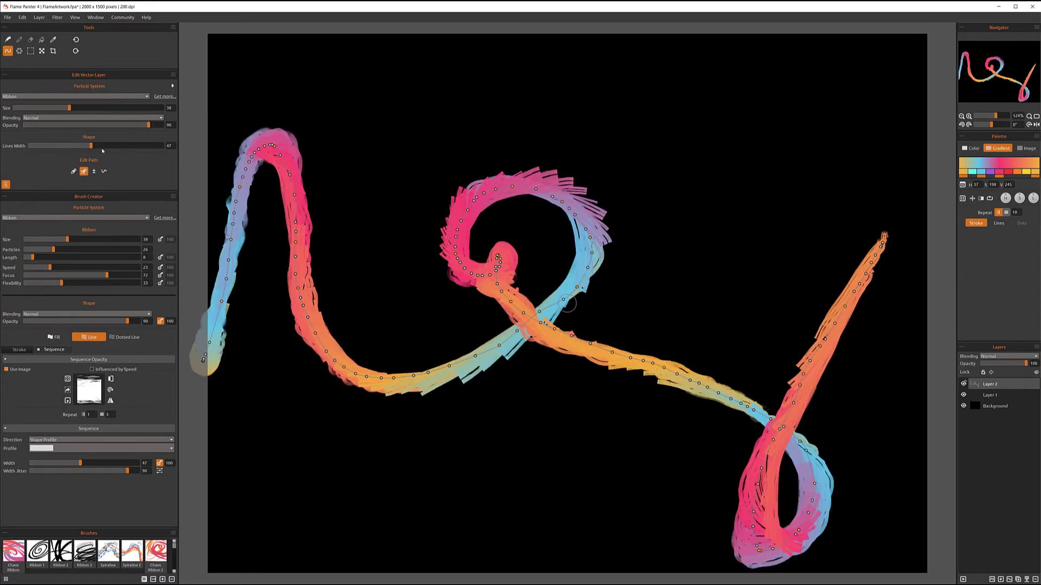
left_click_drag(86, 147, 112, 147)
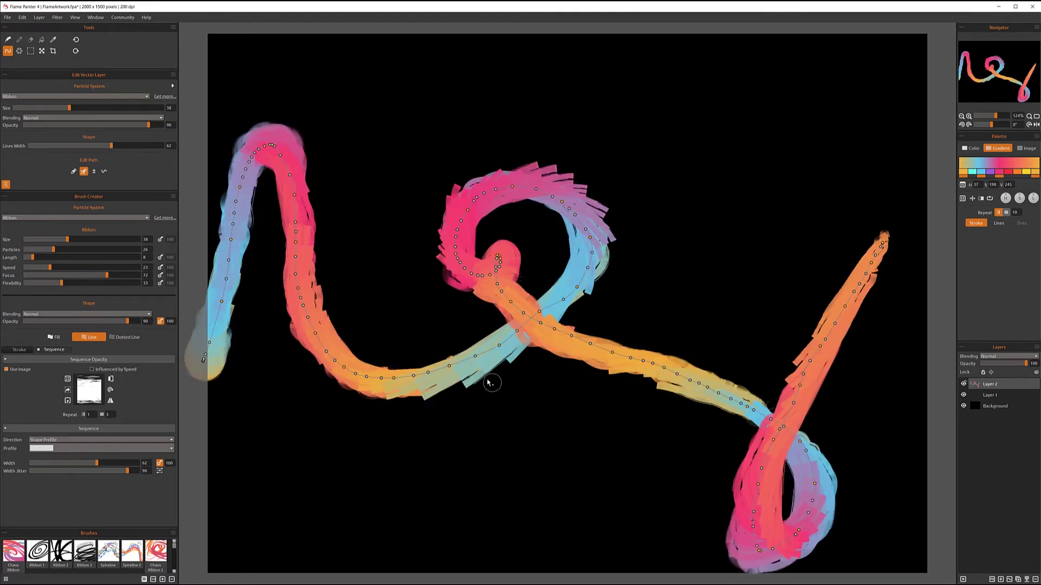
Step: Try the "shape flower 2" image as the stroke's Sequence Opacity texture
scroll(477, 381, "up", 5)
scroll(471, 379, "up", 1)
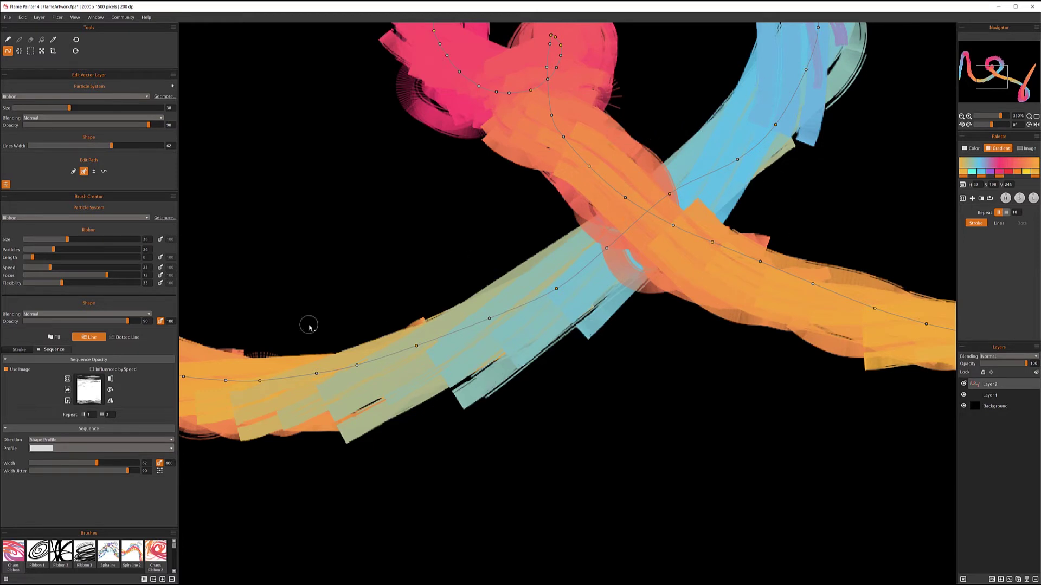
left_click(68, 378)
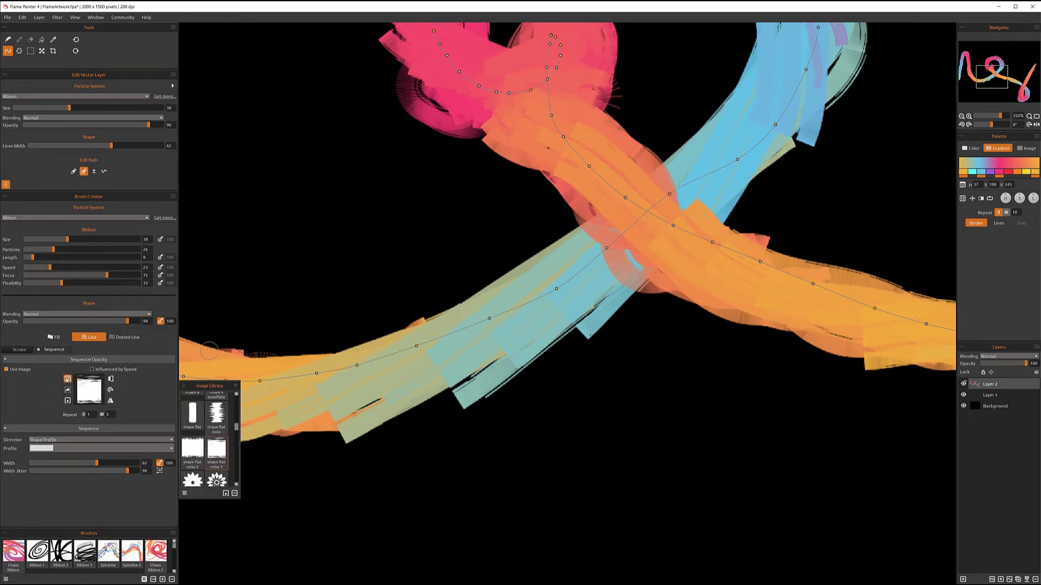
scroll(237, 457, "down", 1)
left_click(217, 464)
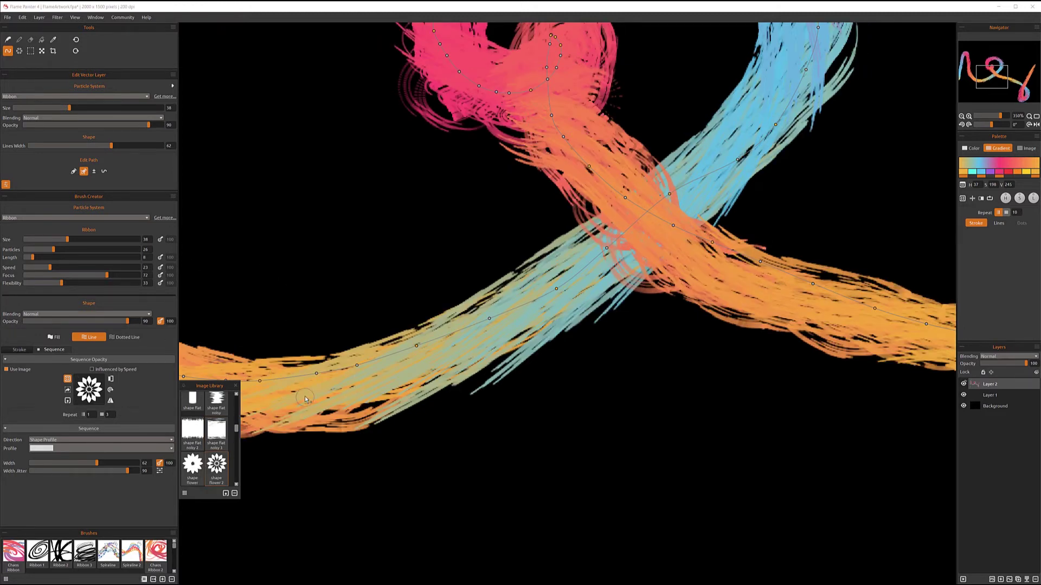
Step: Assign the "splats" image as the stroke's Sequence Opacity texture and close the image library
scroll(217, 453, "down", 4)
scroll(216, 453, "down", 4)
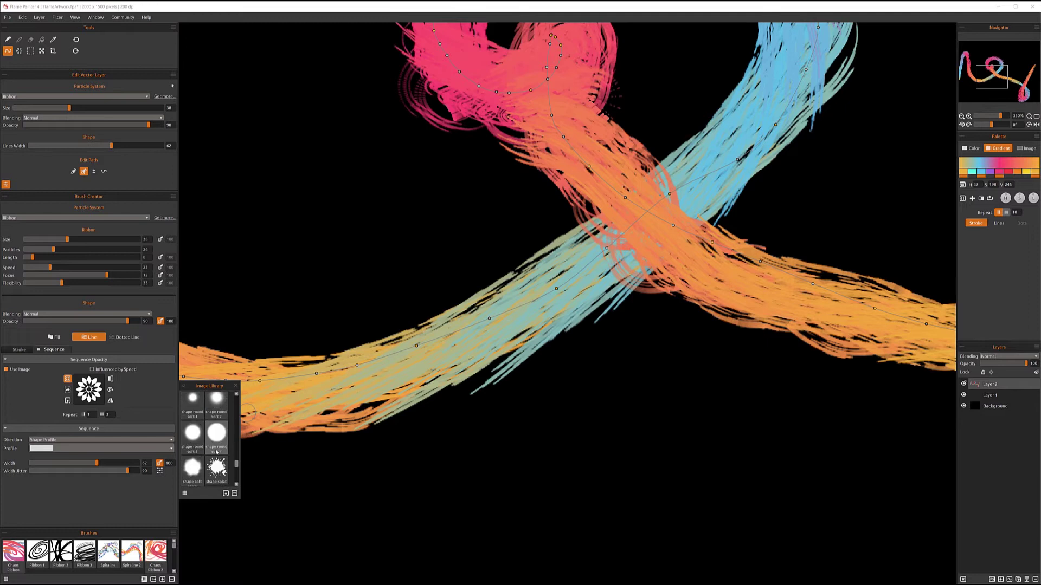
scroll(216, 452, "up", 1)
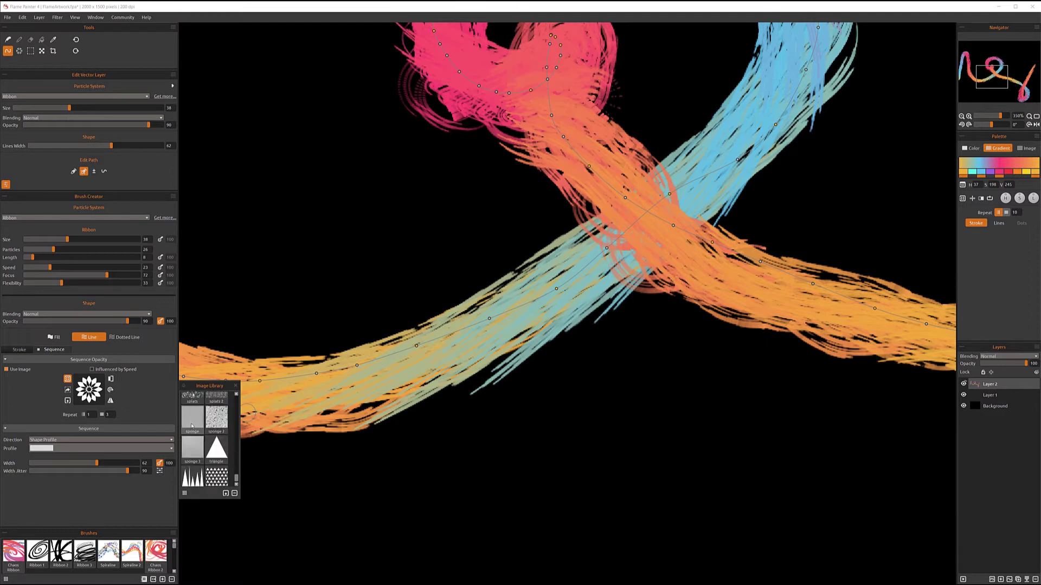
scroll(216, 452, "down", 1)
left_click(193, 475)
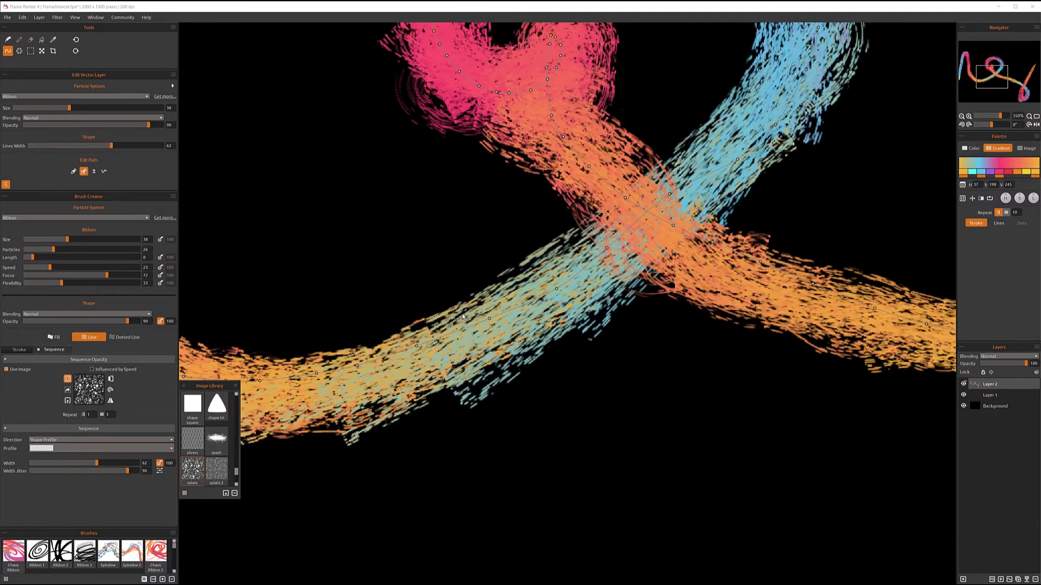
left_click(235, 386)
scroll(524, 347, "down", 4)
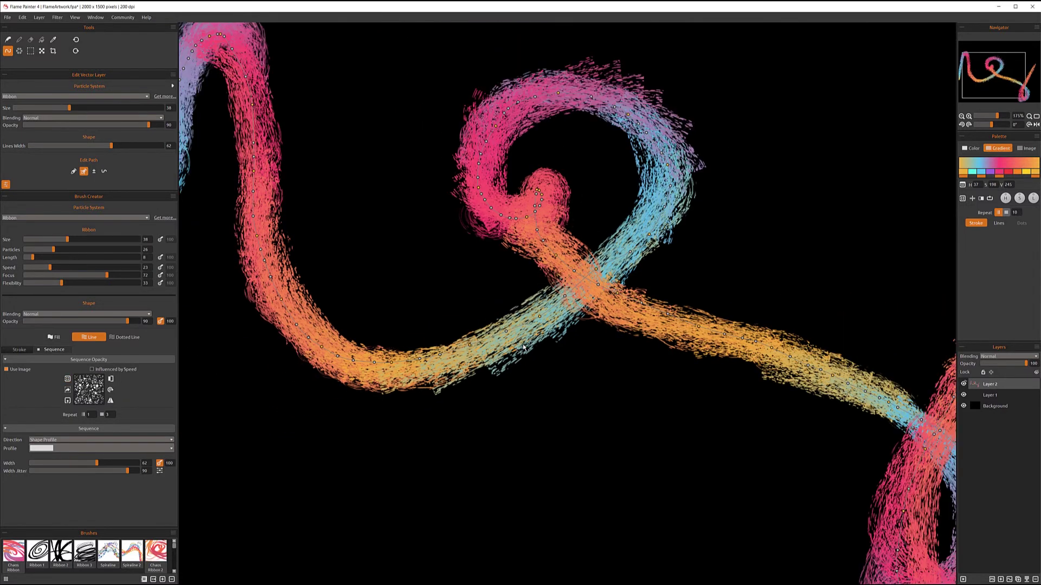
scroll(442, 304, "up", 1)
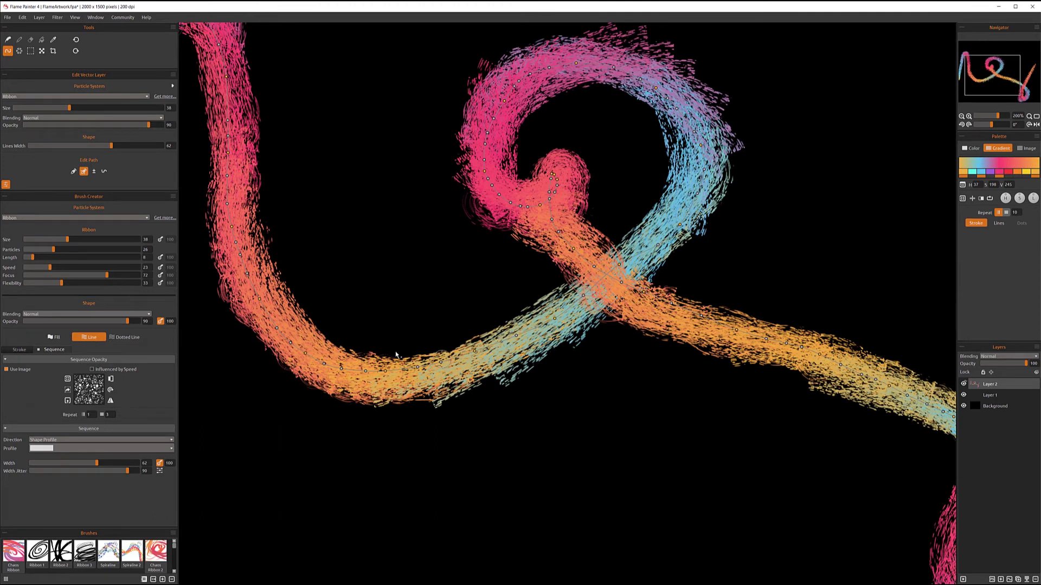
Step: Make the line's Sequence Opacity influenced by speed
left_click(106, 371)
key("ctrl+0")
scroll(453, 330, "up", 3)
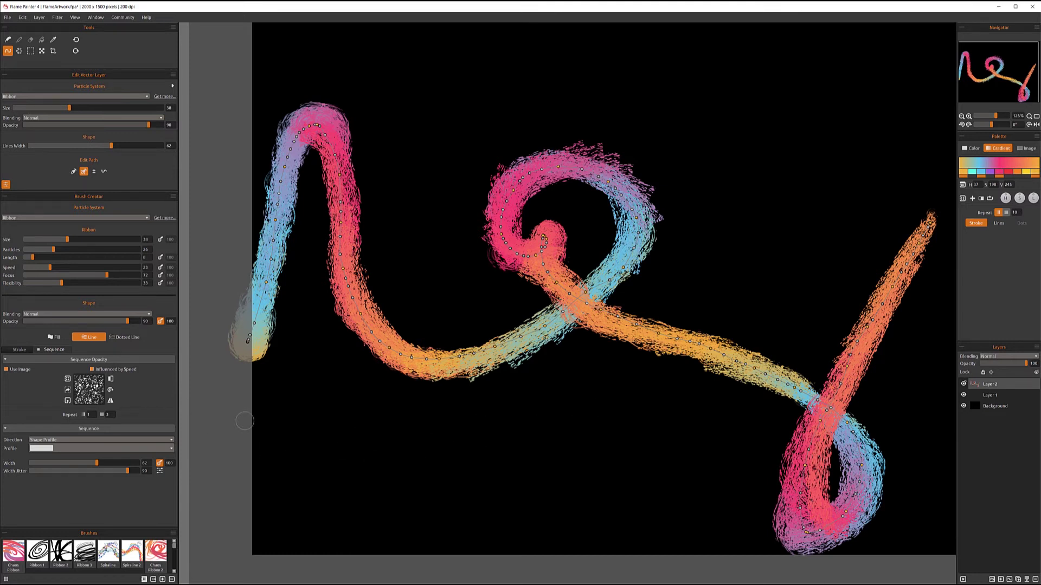
Step: Discard the existing vector stroke and paint a new diagonal one that rises across the canvas and ends in a curve
left_click(7, 40)
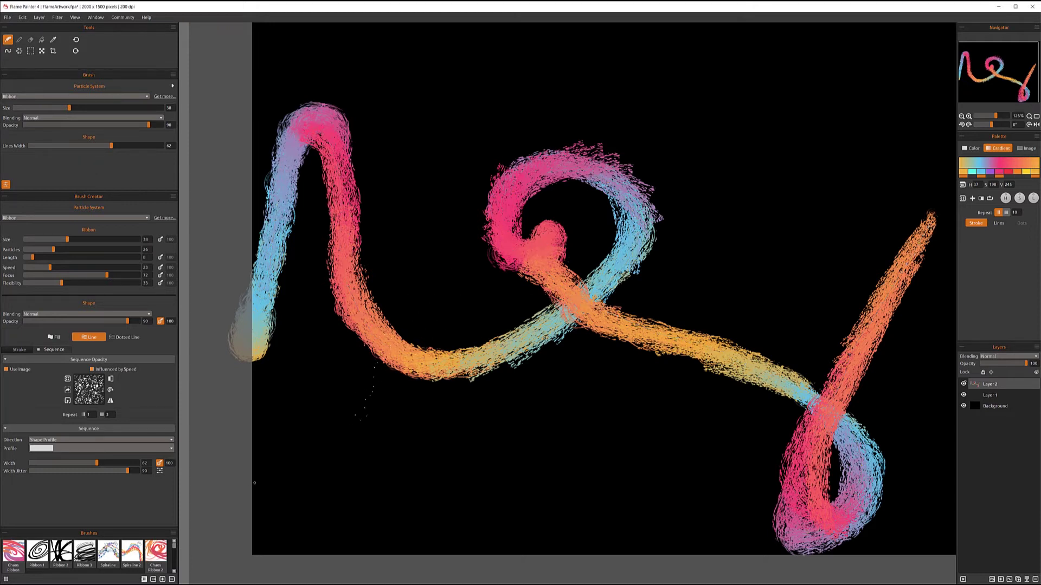
left_click(232, 497)
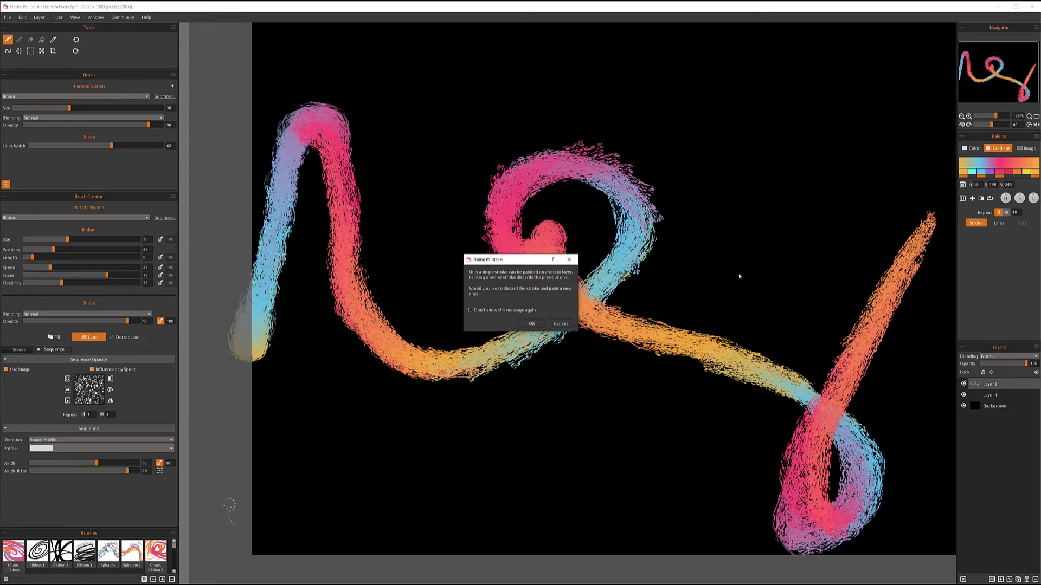
left_click(531, 323)
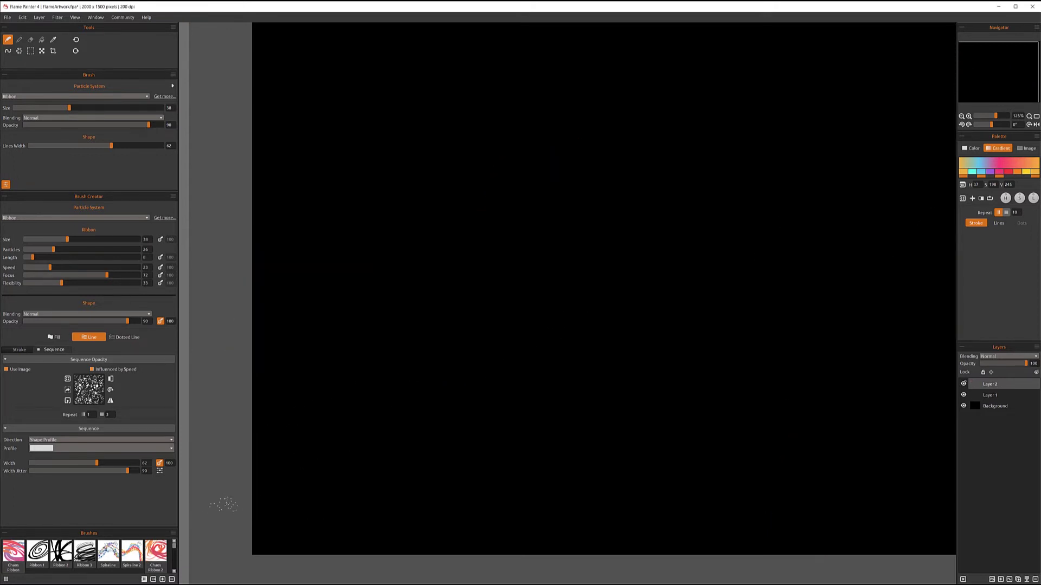
mouse_move(225, 503)
left_mouse_down()
mouse_move(532, 302)
mouse_move(754, 106)
left_mouse_up()
mouse_move(789, 145)
left_mouse_down()
mouse_move(795, 196)
mouse_move(692, 258)
mouse_move(705, 295)
mouse_move(791, 296)
left_mouse_up()
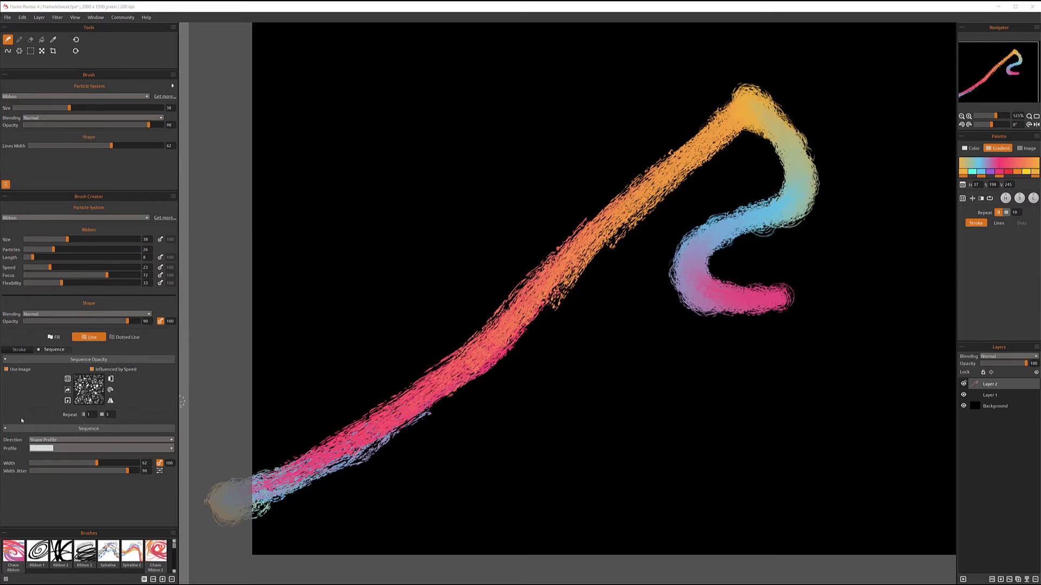
Step: Compare the Stroke Direction and Shape Profile options for the sequence direction, ending on Shape Profile
left_click(100, 440)
left_click(75, 448)
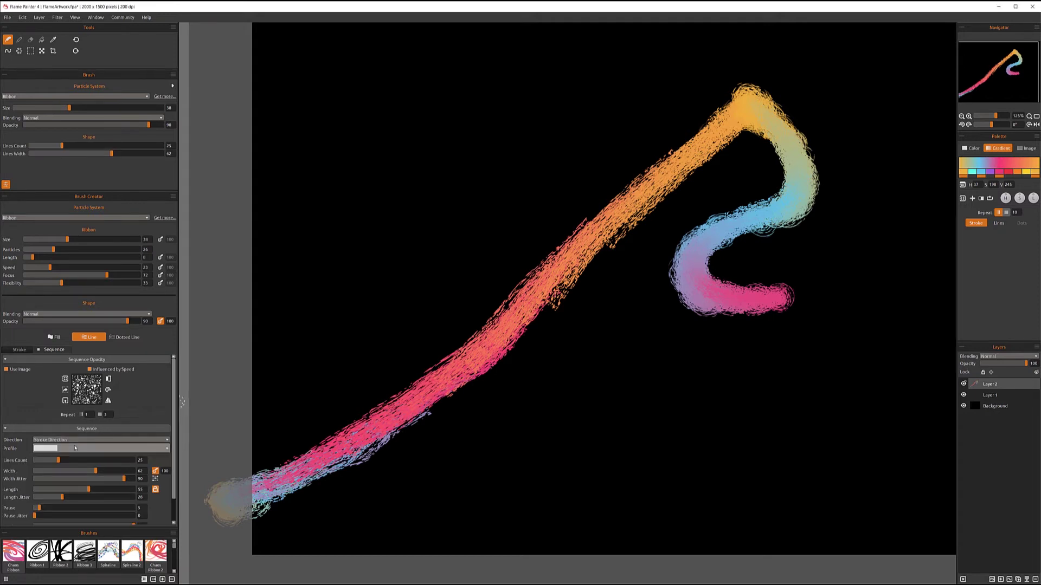
left_click(78, 441)
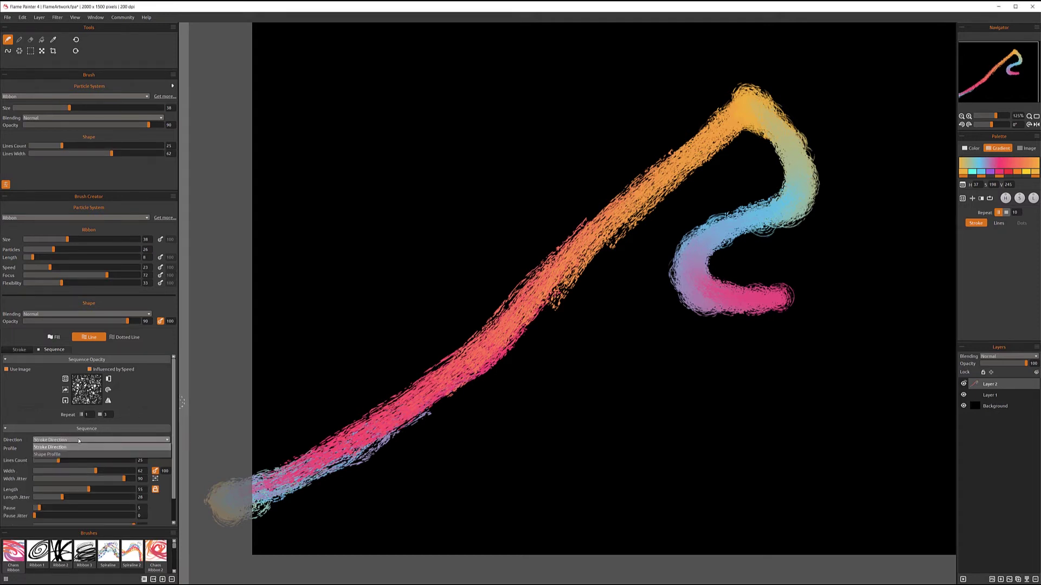
left_click(65, 455)
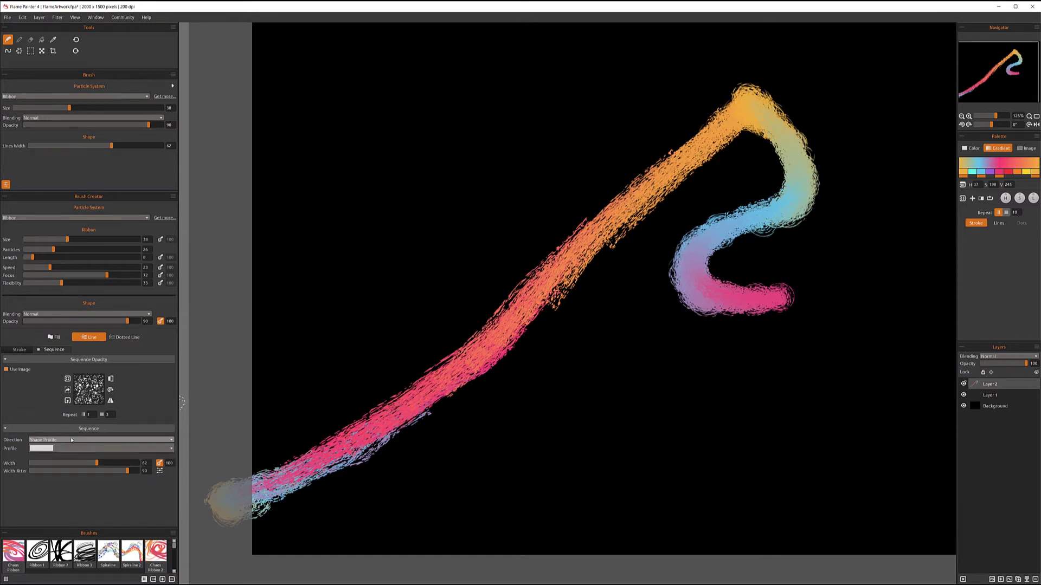
left_click(71, 440)
left_click(66, 448)
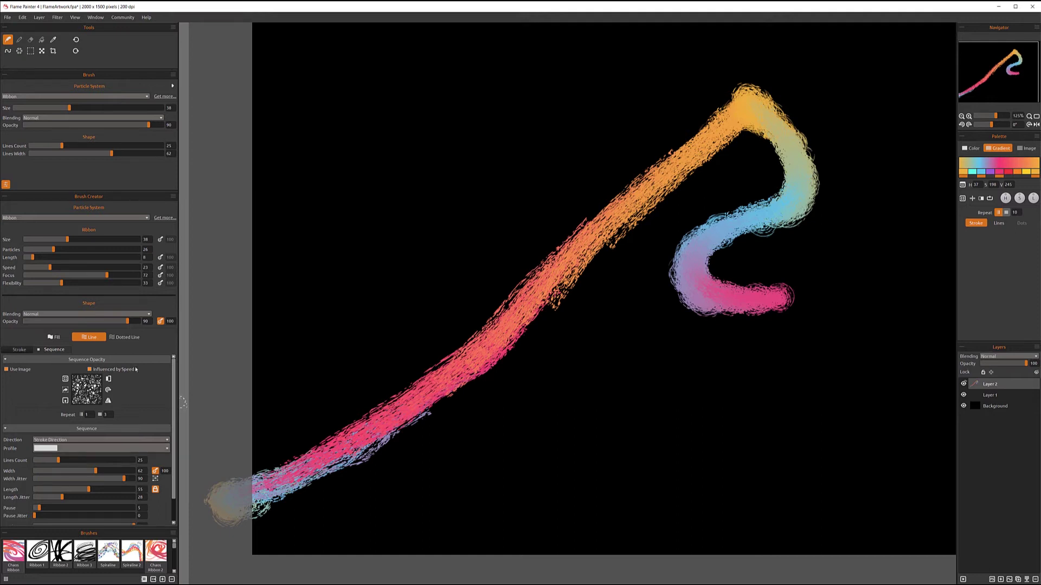
scroll(167, 379, "down", 2)
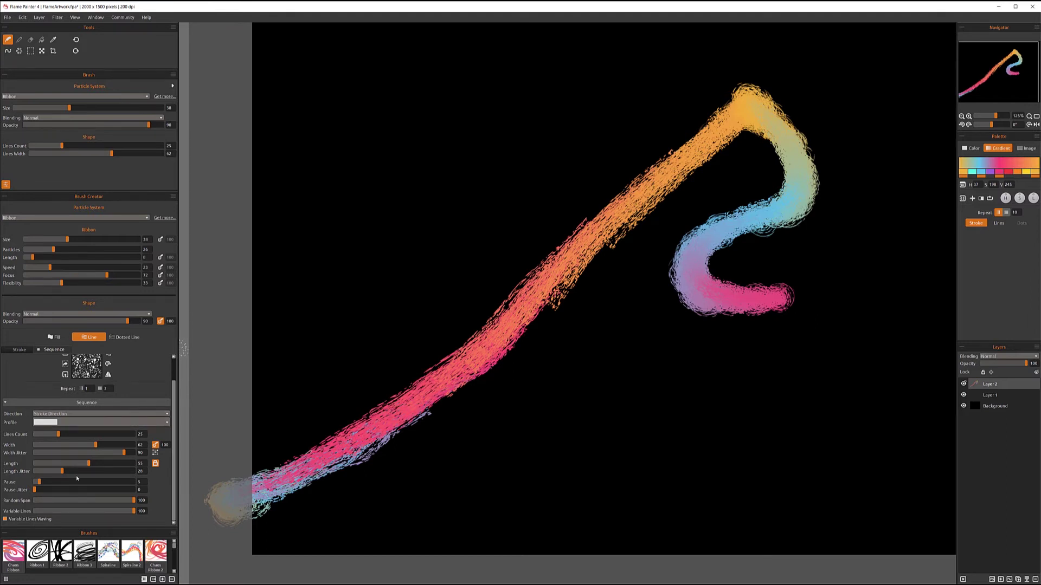
left_click(65, 414)
left_click(66, 429)
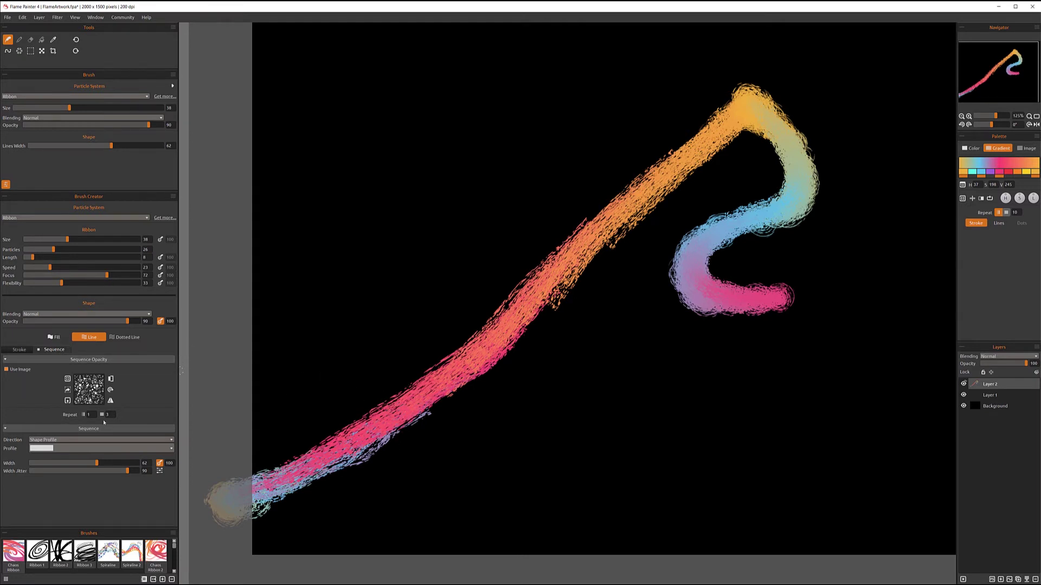
Step: Choose the lens-shaped sequence profile pointed at both ends, and replace the vector stroke with a new S-shaped one
left_click(148, 449)
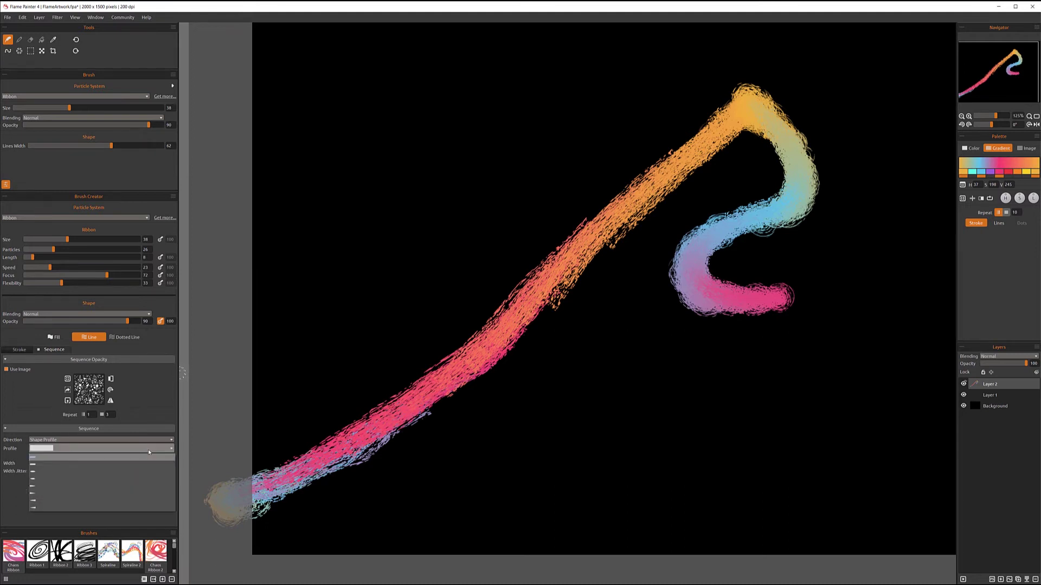
left_click(90, 472)
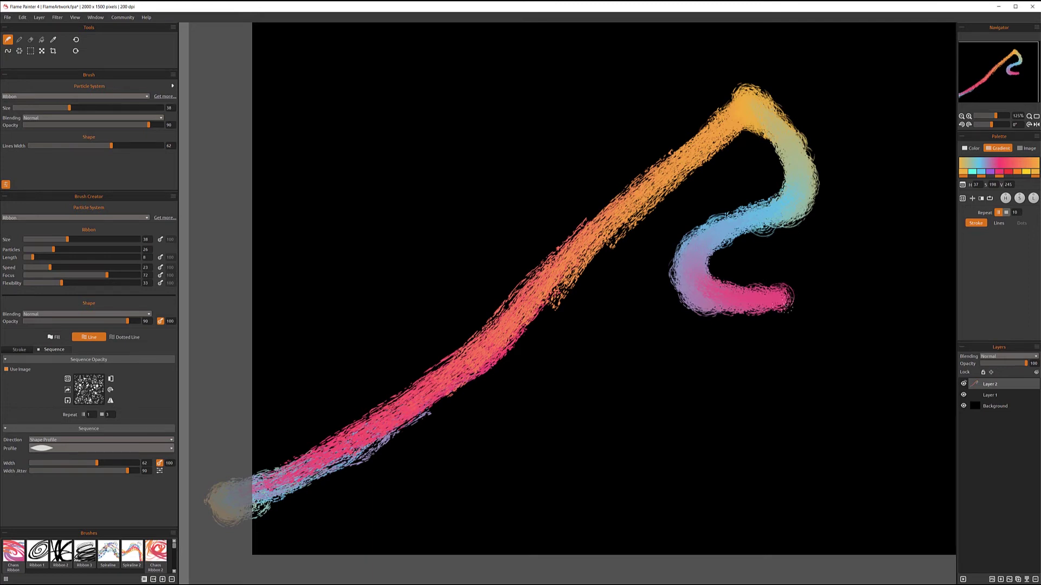
left_click_drag(703, 321, 281, 452)
key("Delete")
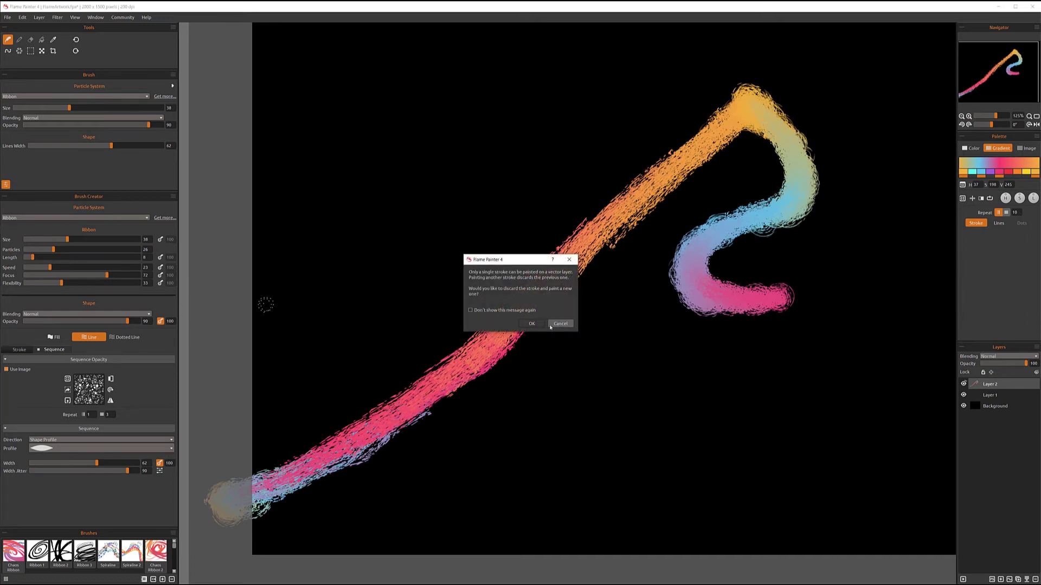
key("Return")
mouse_move(320, 297)
left_mouse_down()
mouse_move(461, 206)
mouse_move(590, 156)
mouse_move(667, 153)
mouse_move(688, 197)
mouse_move(493, 307)
mouse_move(491, 377)
mouse_move(606, 424)
mouse_move(725, 390)
mouse_move(812, 282)
mouse_move(908, 120)
left_mouse_up()
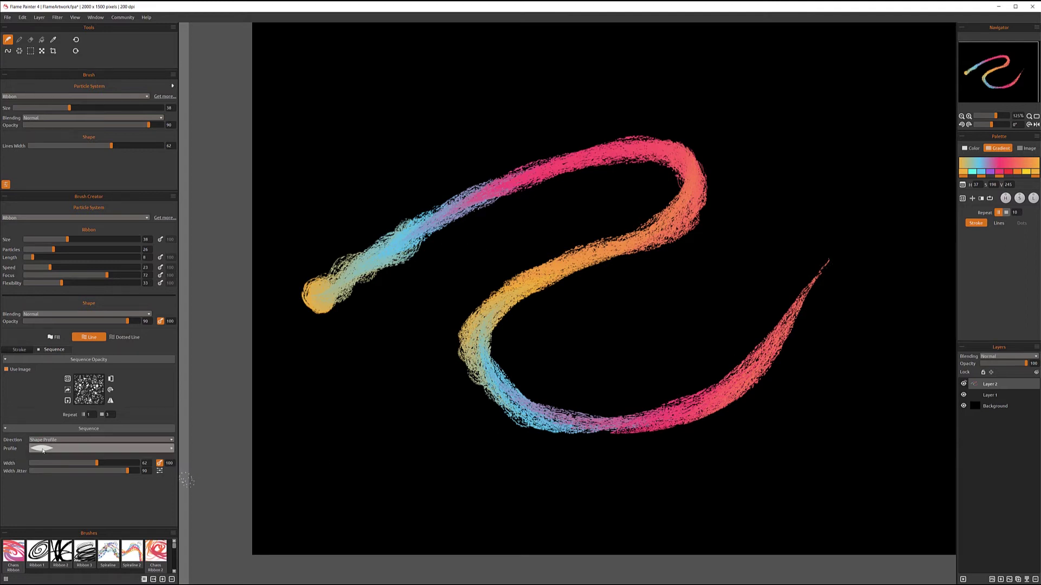
Step: Make the painted stroke editable, try the one-sided tapered profile on it and return to the lens-shaped profile
left_click(76, 449)
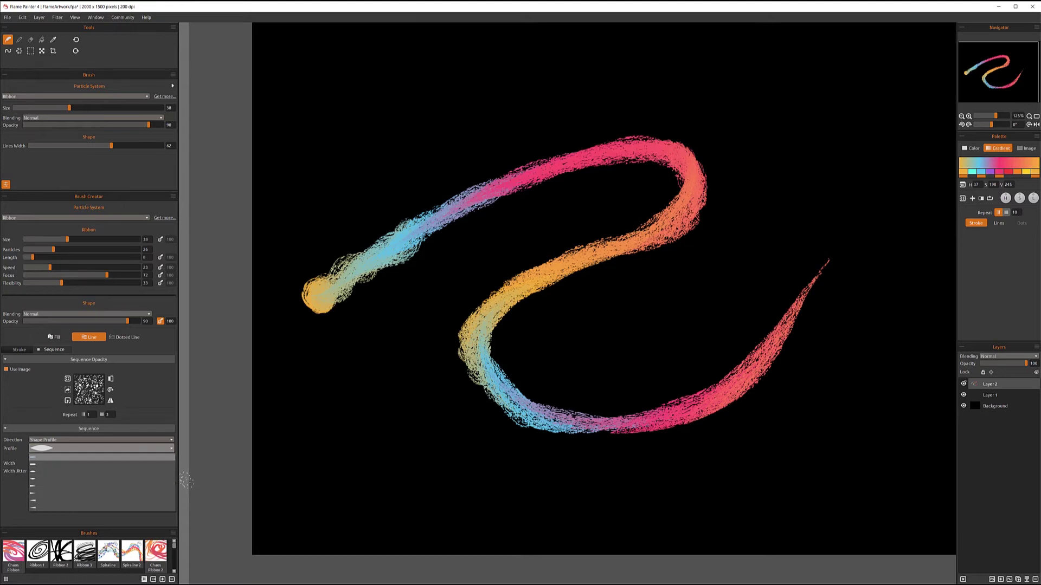
left_click(9, 51)
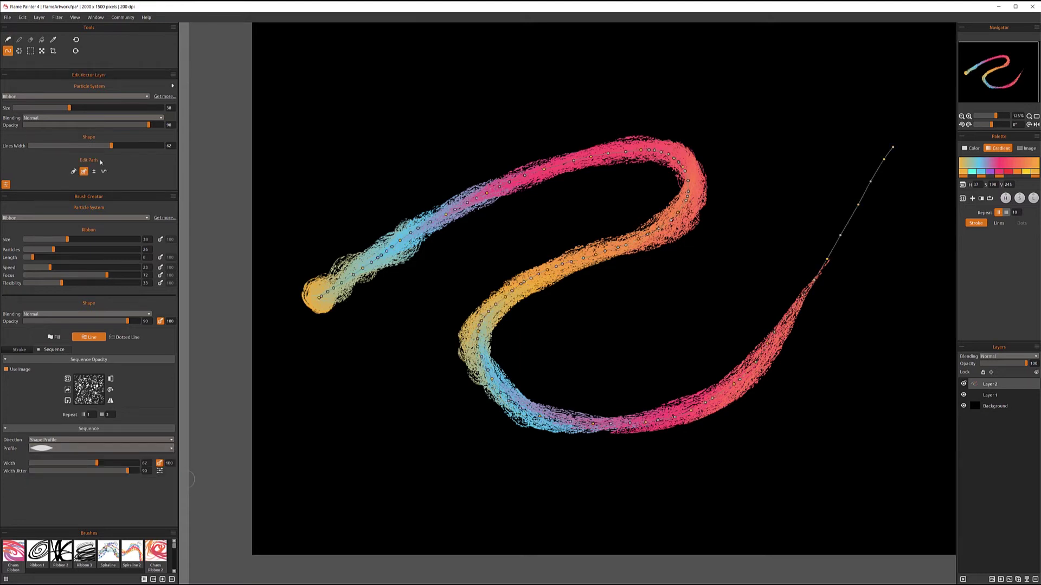
left_click(106, 448)
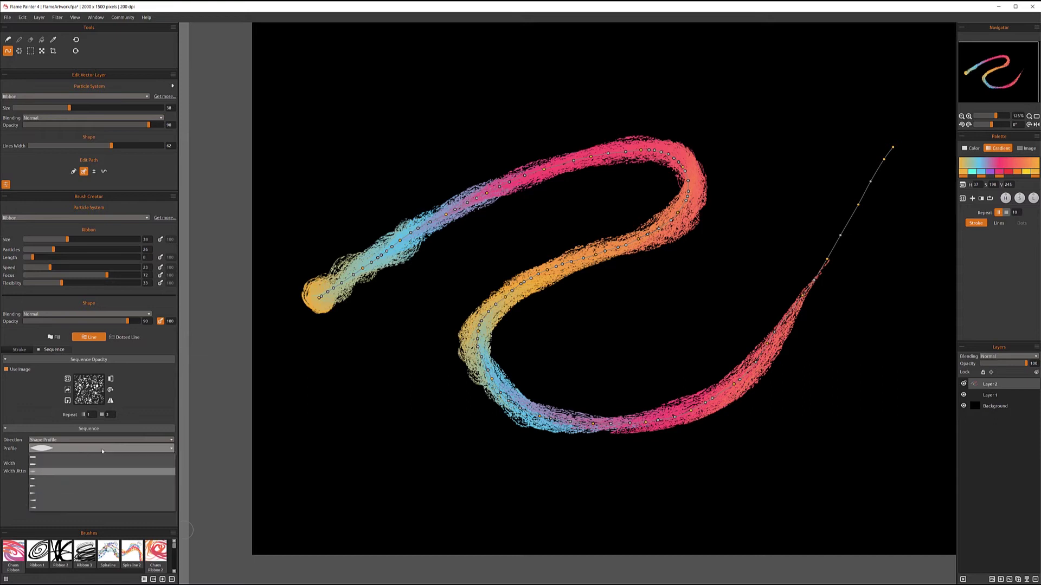
left_click(46, 488)
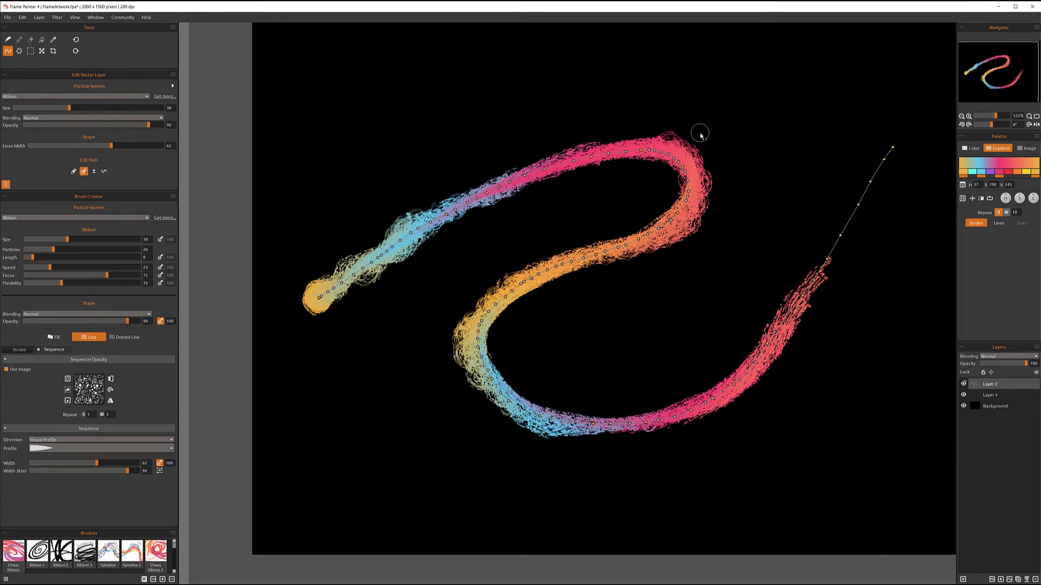
left_click(147, 449)
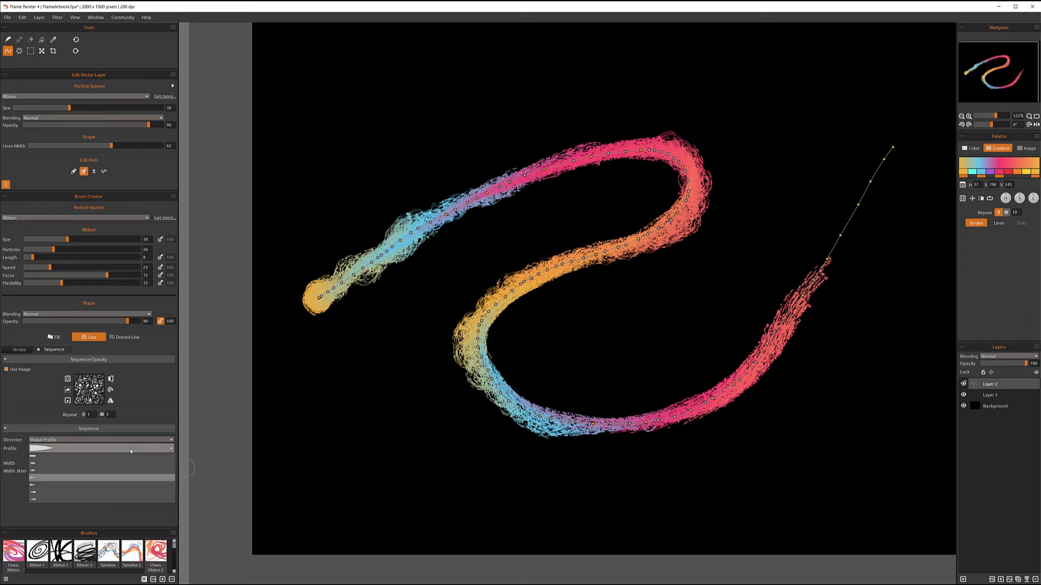
left_click(70, 471)
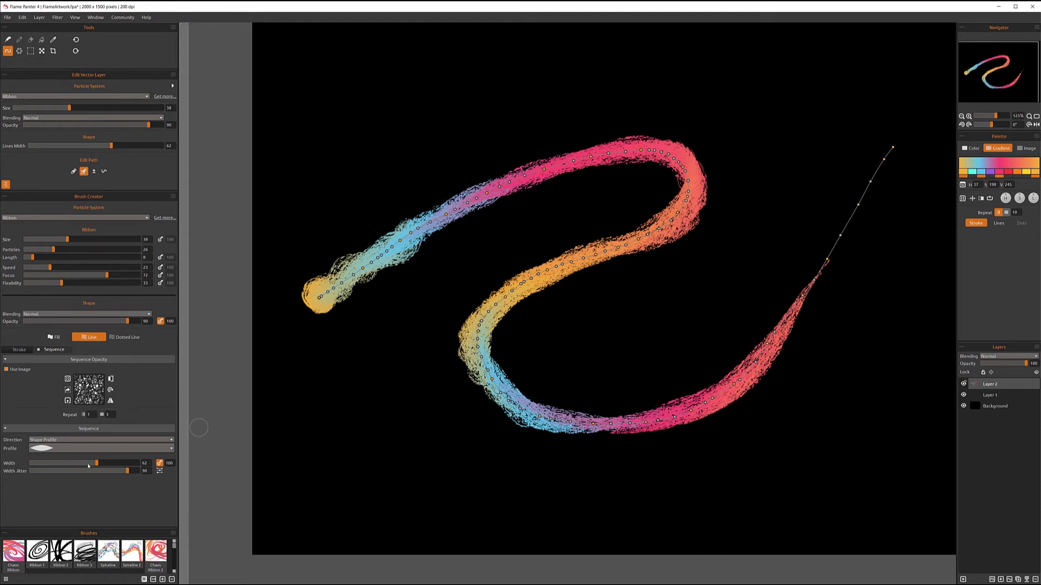
Step: Set the stroke's sequence width to 83 and its width jitter to 96
left_click_drag(98, 466, 120, 467)
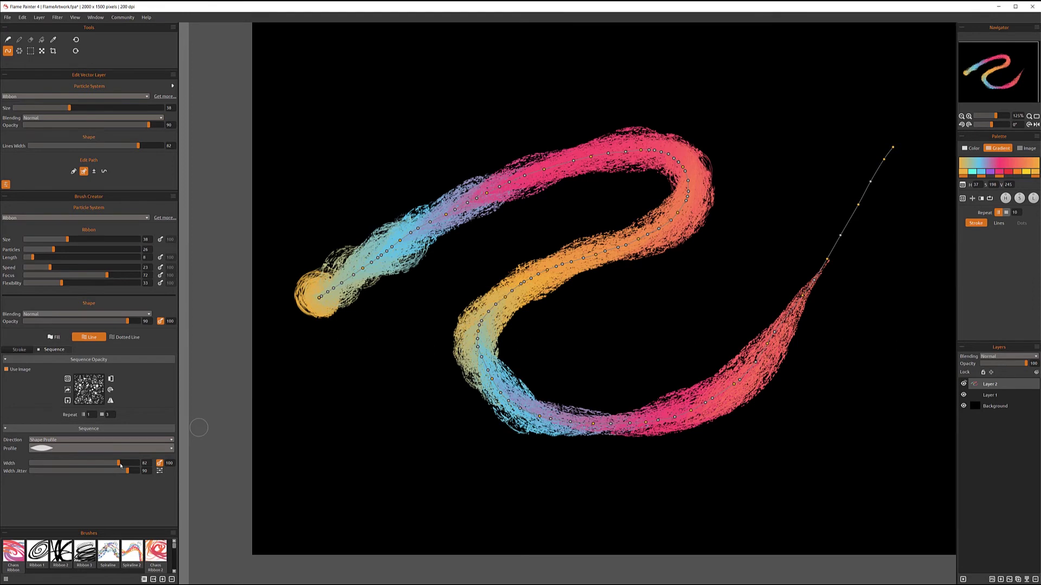
left_click_drag(118, 465, 135, 466)
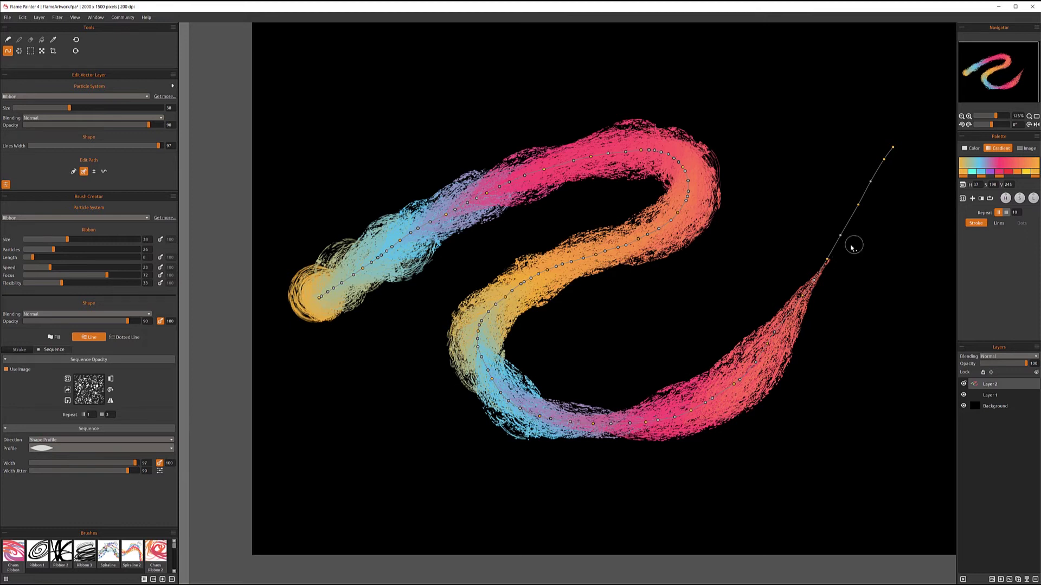
mouse_move(135, 463)
left_mouse_down()
mouse_move(58, 472)
mouse_move(133, 474)
left_mouse_up()
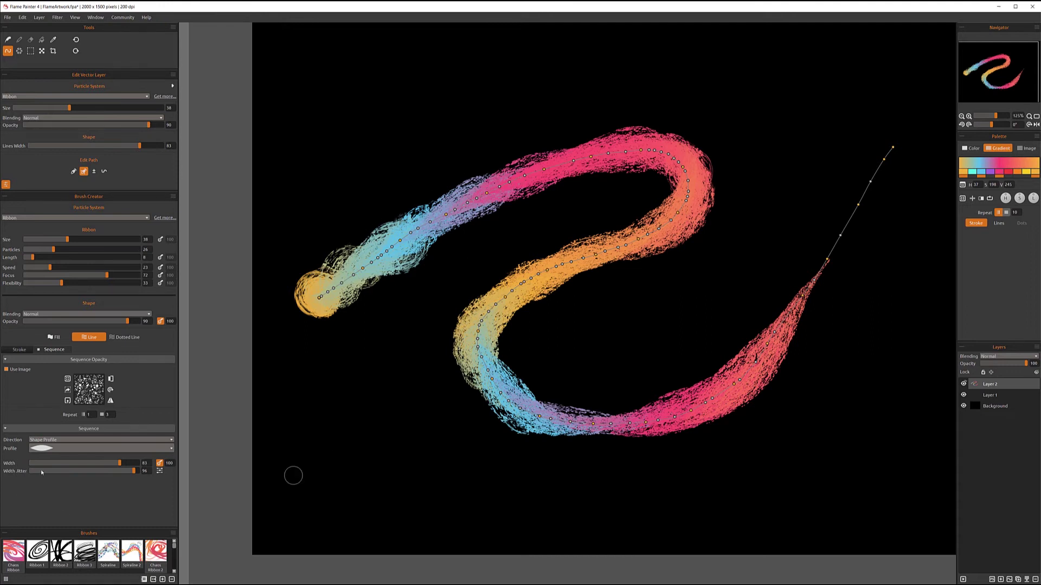
Step: Set the sequence direction to Stroke Direction and rearrange the brush panels to make room for all its sequence settings
left_click(106, 440)
left_click(85, 449)
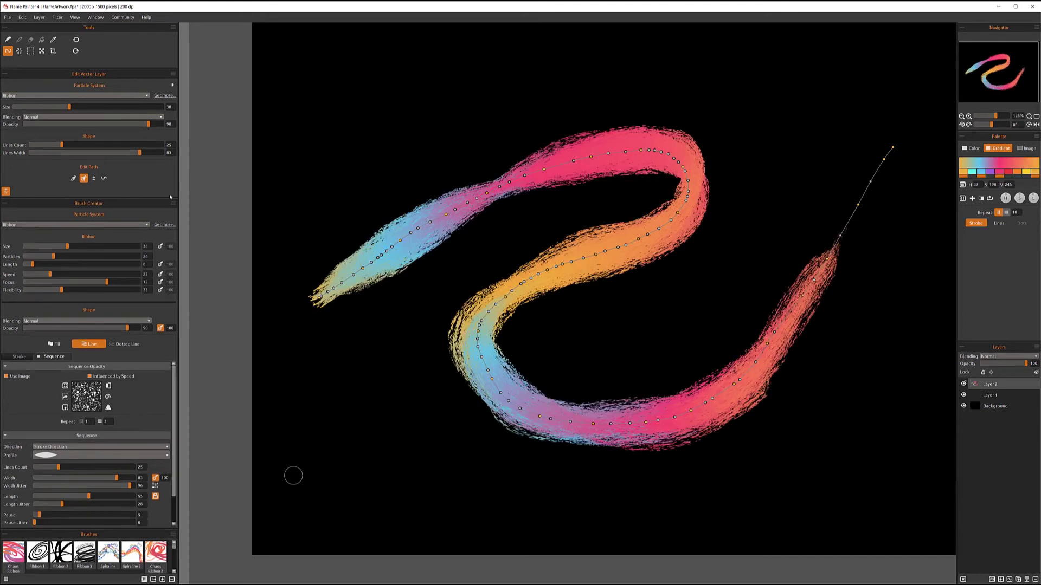
mouse_move(168, 200)
left_mouse_down()
mouse_move(154, 296)
mouse_move(124, 347)
mouse_move(125, 420)
left_mouse_up()
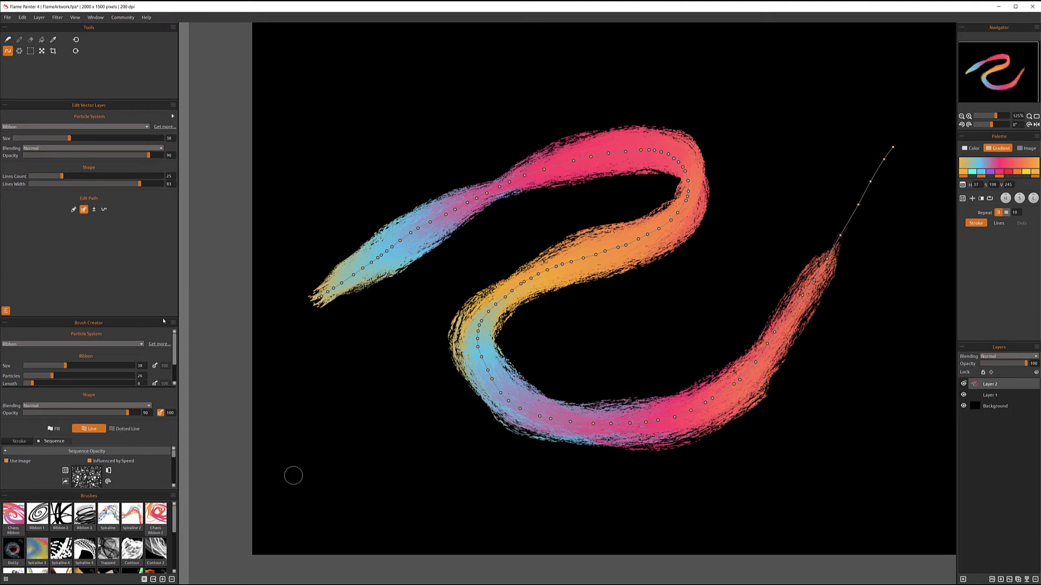
left_click_drag(164, 321, 167, 190)
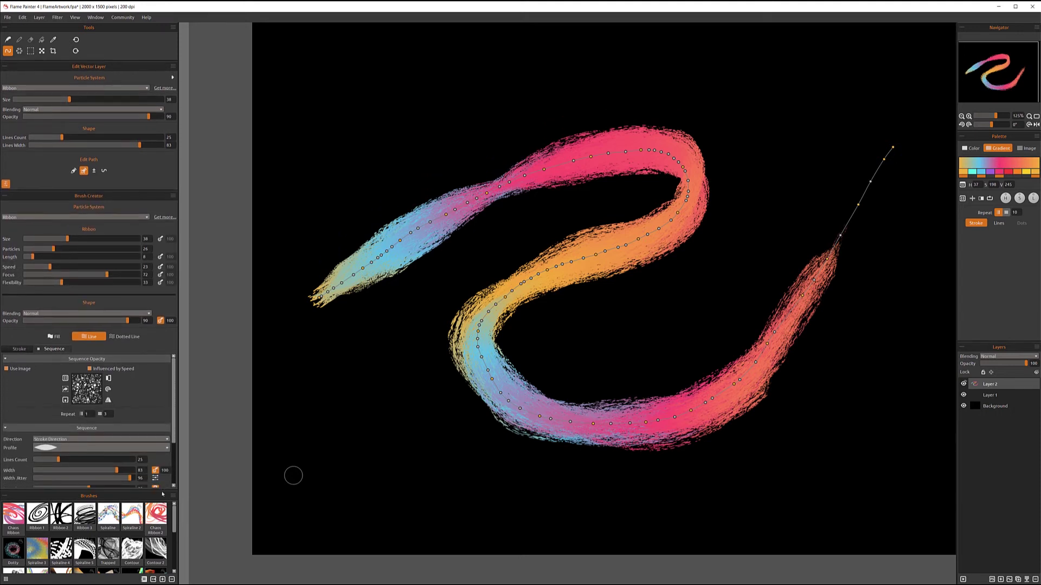
left_click(11, 495)
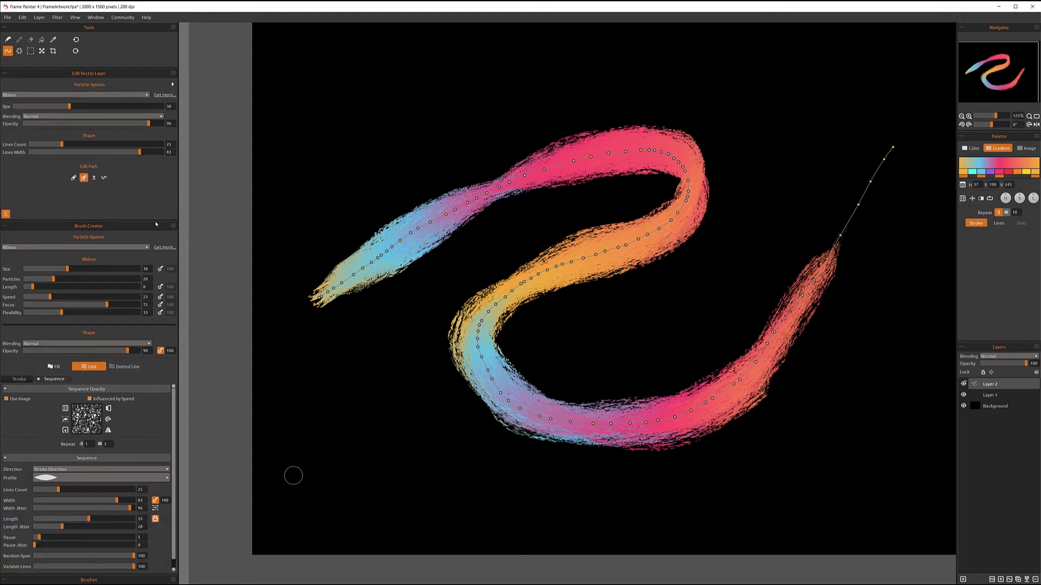
left_click_drag(156, 224, 157, 182)
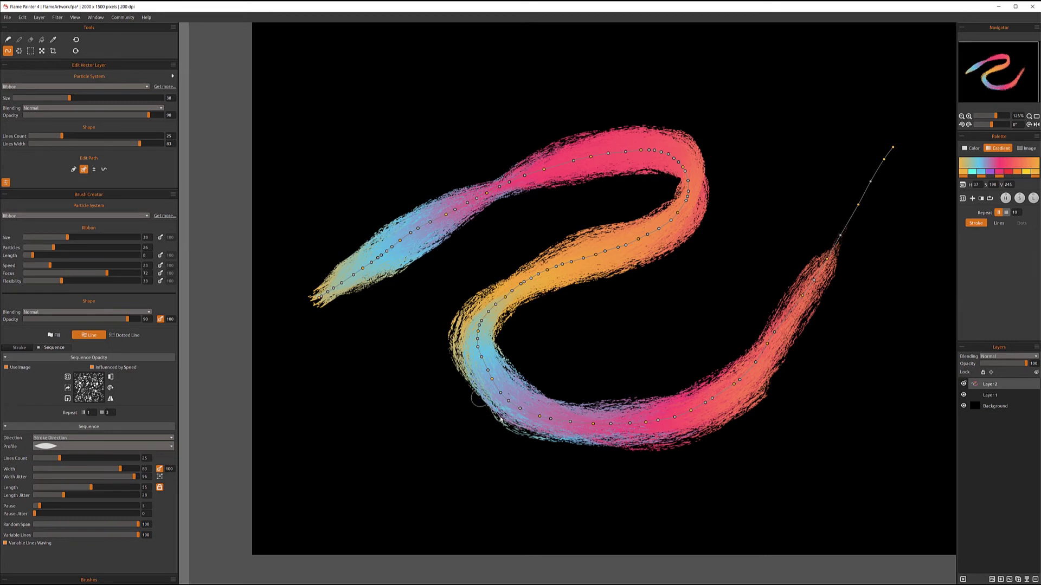
Step: Try Shape Profile as the edited stroke's sequence direction again and return it to Stroke Direction
left_click(54, 438)
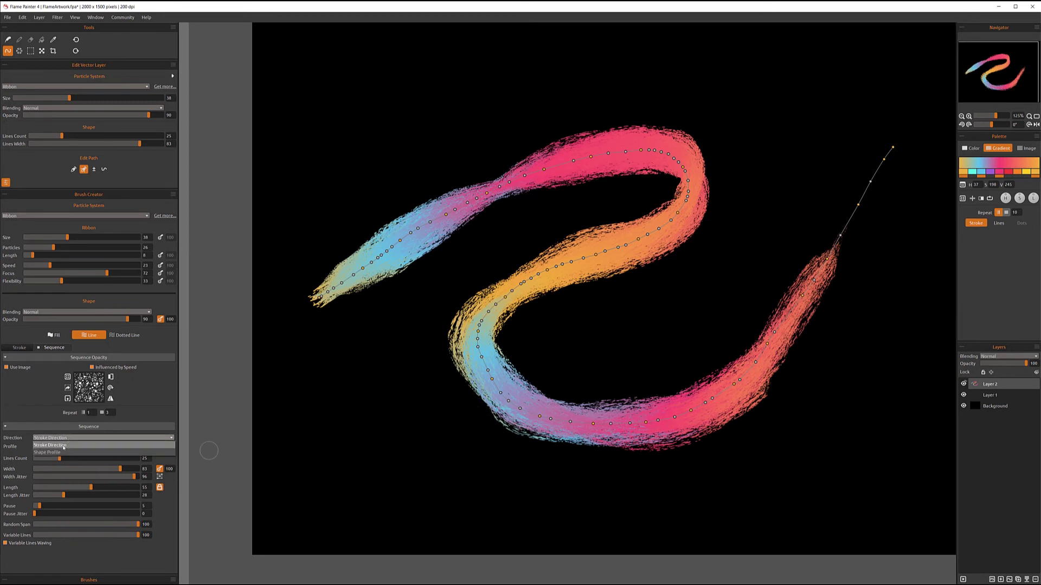
left_click(47, 452)
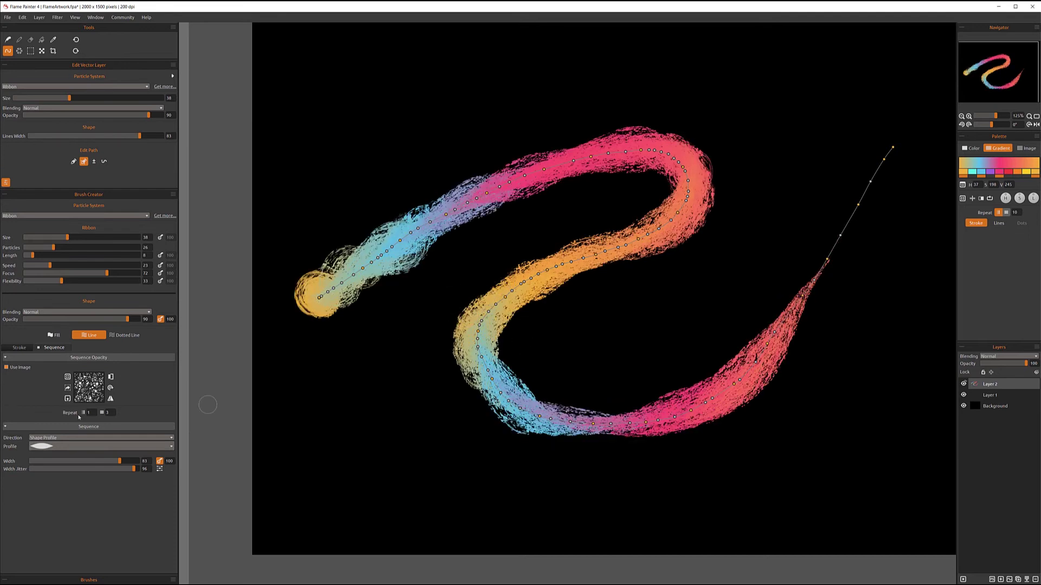
left_click(84, 438)
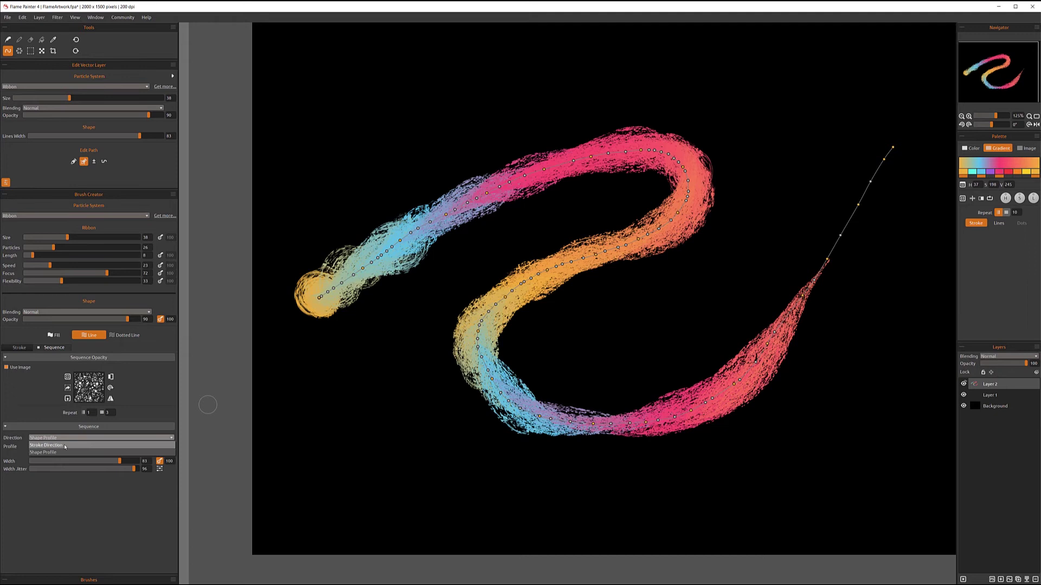
left_click(64, 444)
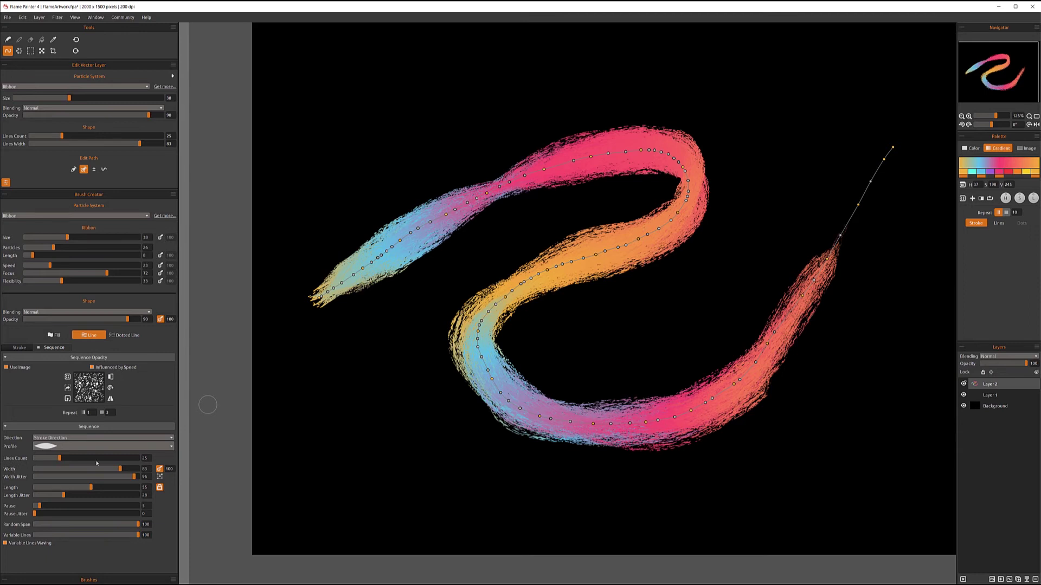
Step: Try a lines count of 72 on the stroke and reduce it to 32
left_click_drag(62, 460, 109, 461)
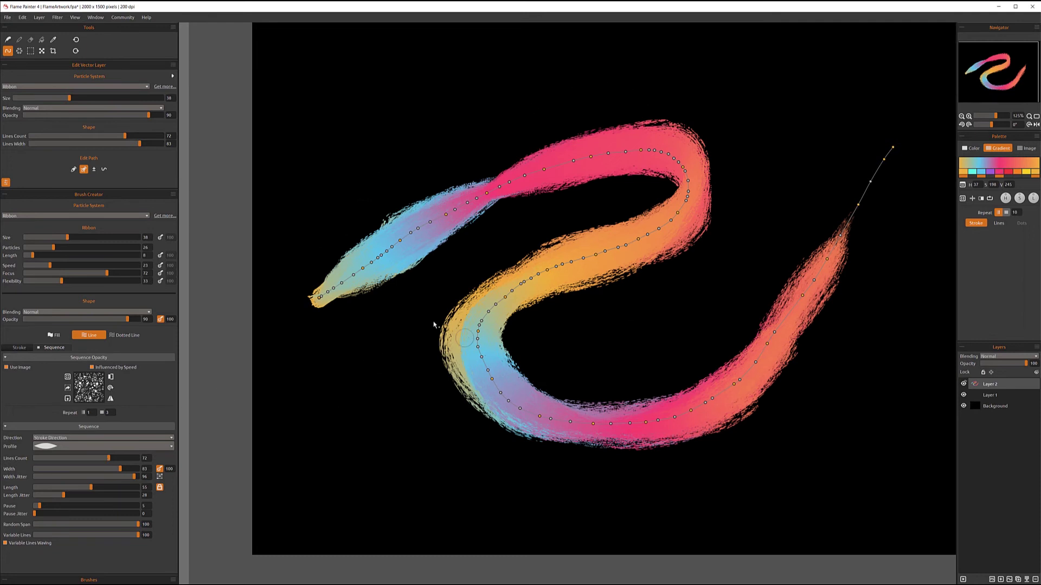
left_click_drag(109, 459, 62, 458)
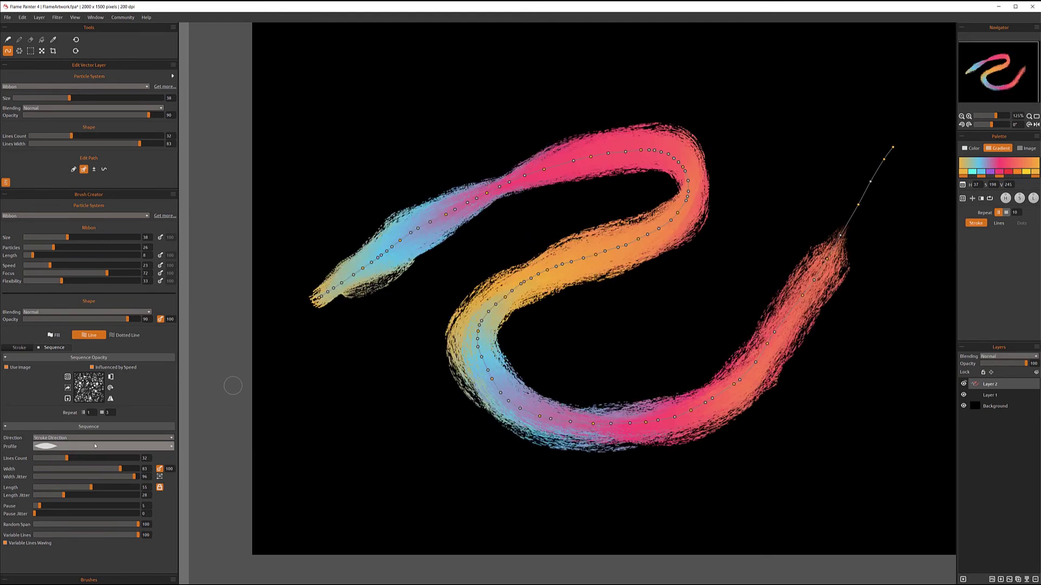
Step: Set the stroke's lines count to 13, sequence width to 71 and width jitter to 86, and consult the Flame manual
left_click_drag(67, 459, 46, 459)
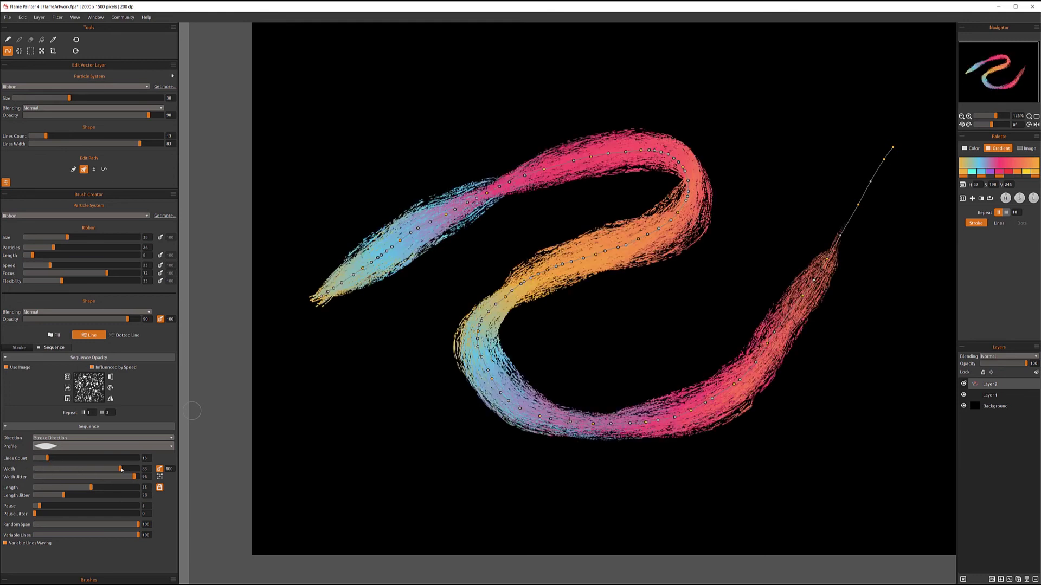
mouse_move(119, 470)
left_mouse_down()
mouse_move(82, 470)
mouse_move(124, 480)
left_mouse_up()
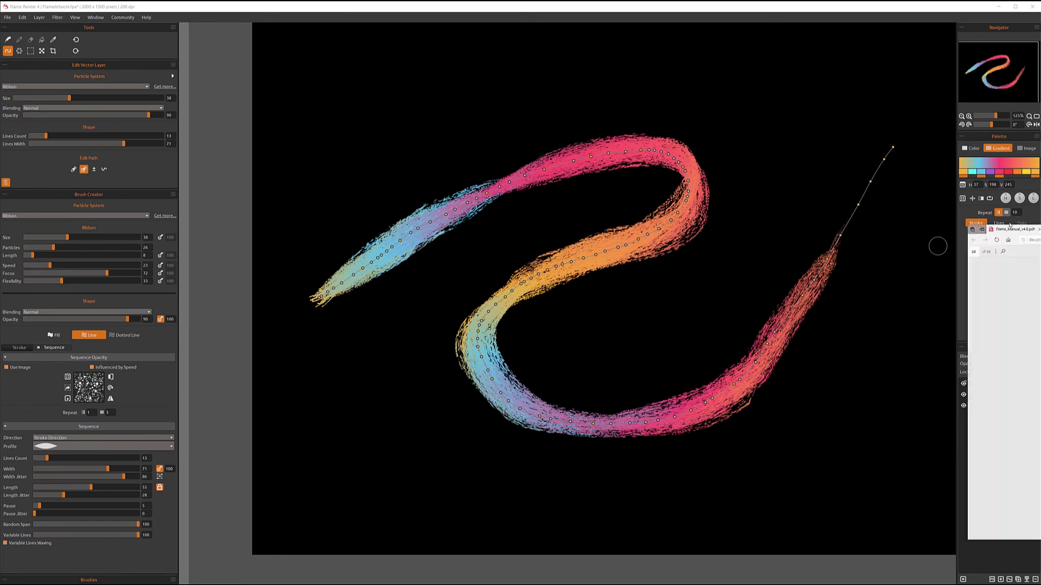
key("alt+Tab")
left_click_drag(518, 78, 558, 80)
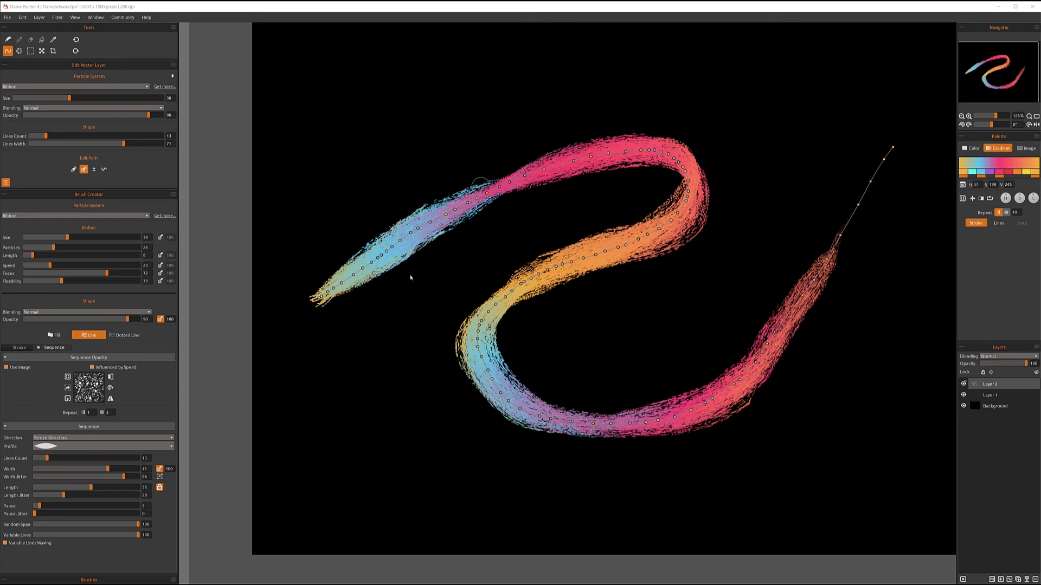
Step: Try a sequence length of 84 with length jitters of 0 and 79, and settle on length 63 and jitter 47
mouse_move(101, 488)
left_mouse_down()
mouse_move(113, 489)
mouse_move(70, 487)
mouse_move(123, 487)
left_mouse_up()
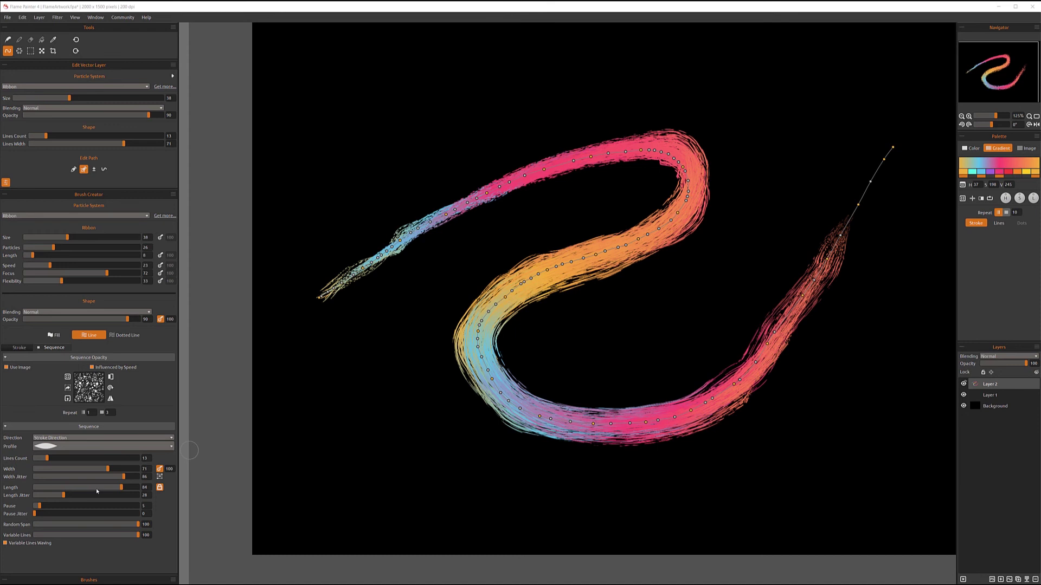
left_click_drag(66, 495, 32, 495)
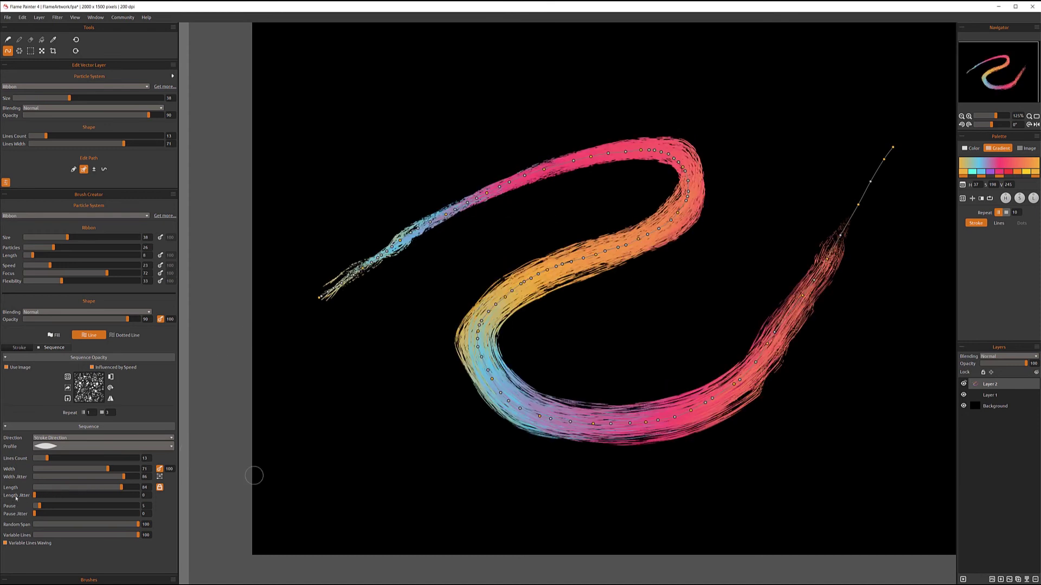
left_click_drag(34, 497, 116, 497)
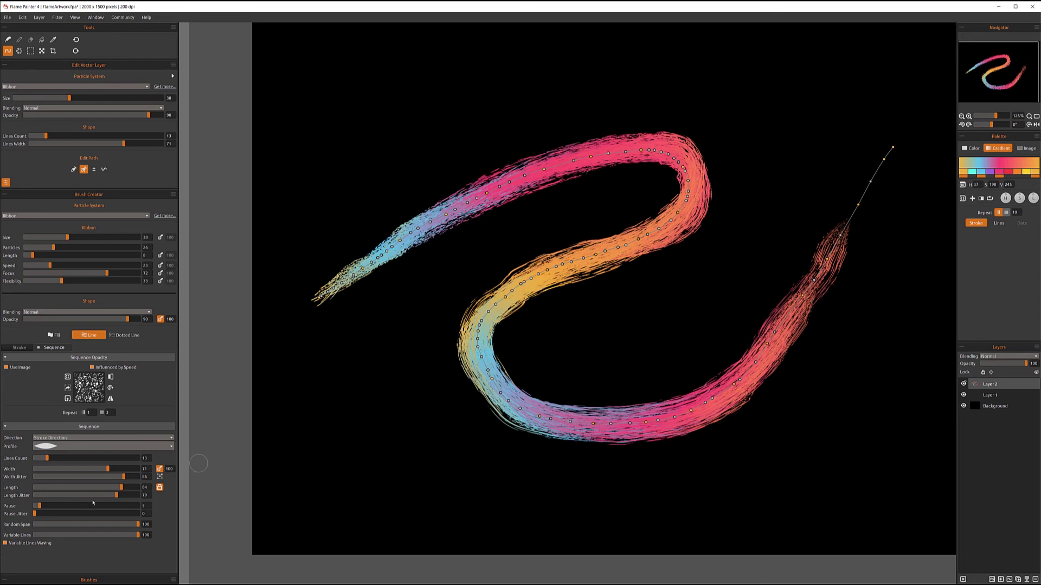
mouse_move(115, 498)
left_mouse_down()
mouse_move(83, 497)
mouse_move(101, 490)
left_mouse_up()
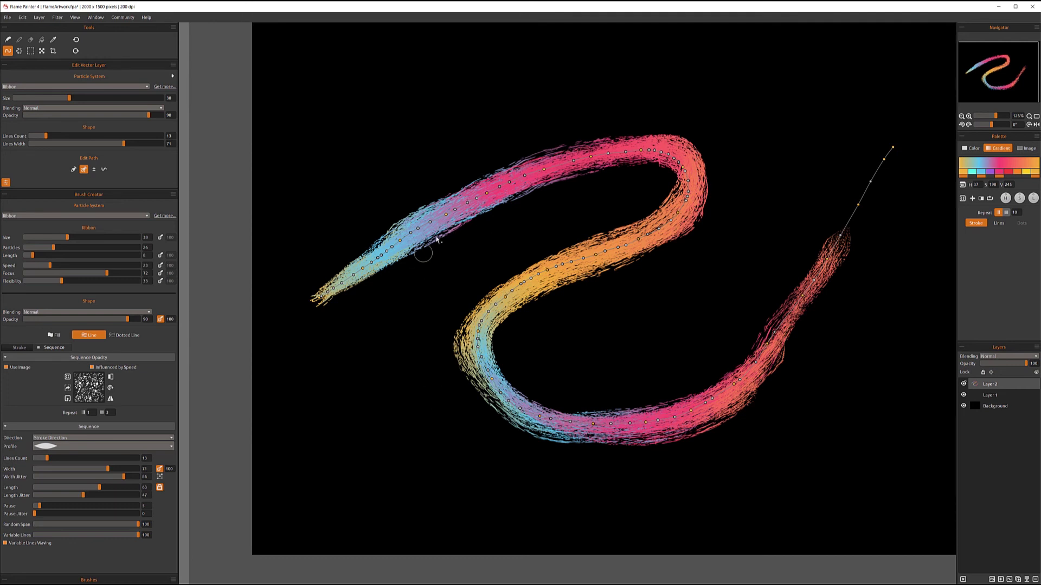
Step: Try several sequence pauses between 5 and 68, settle on 17, and set the pause jitter to 87
left_click_drag(62, 512, 106, 513)
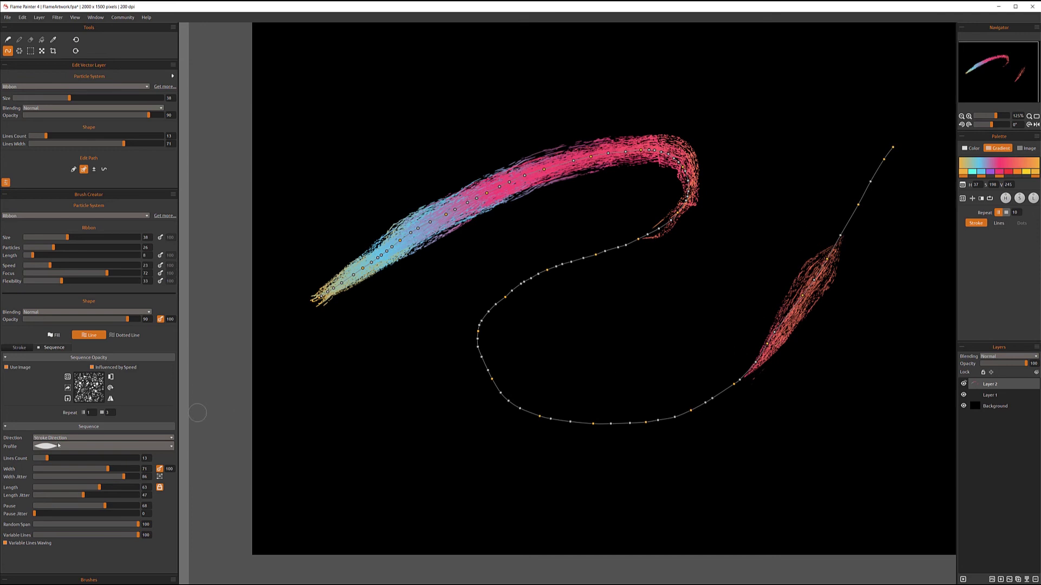
left_click_drag(101, 508, 92, 507)
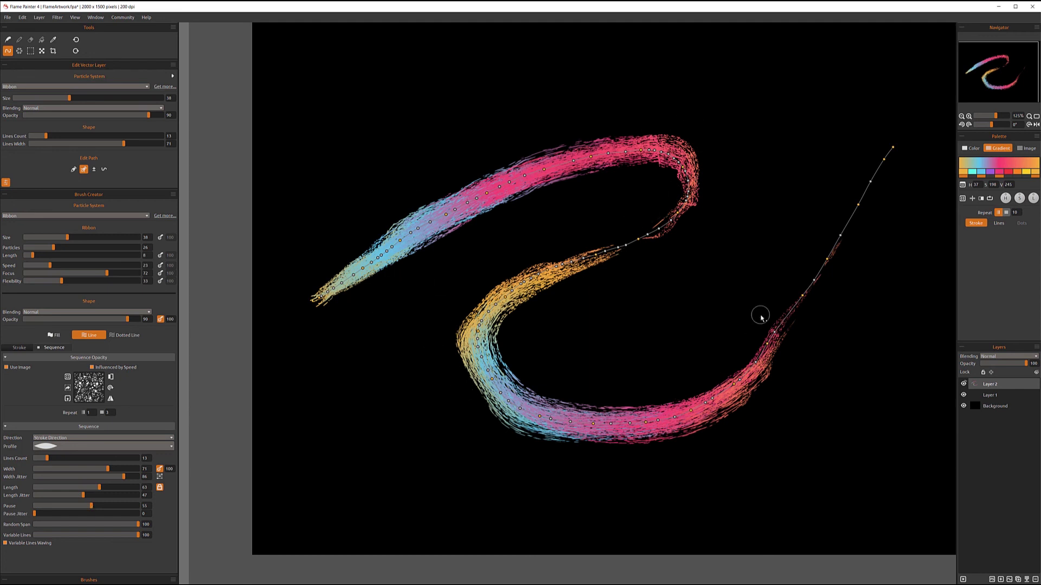
left_click_drag(93, 507, 41, 507)
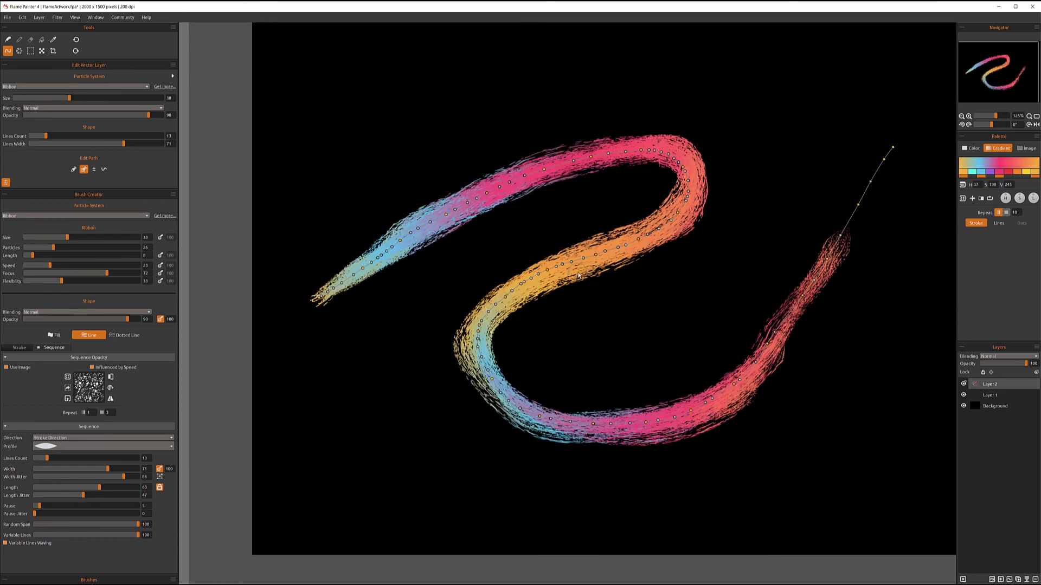
left_click_drag(39, 505, 52, 506)
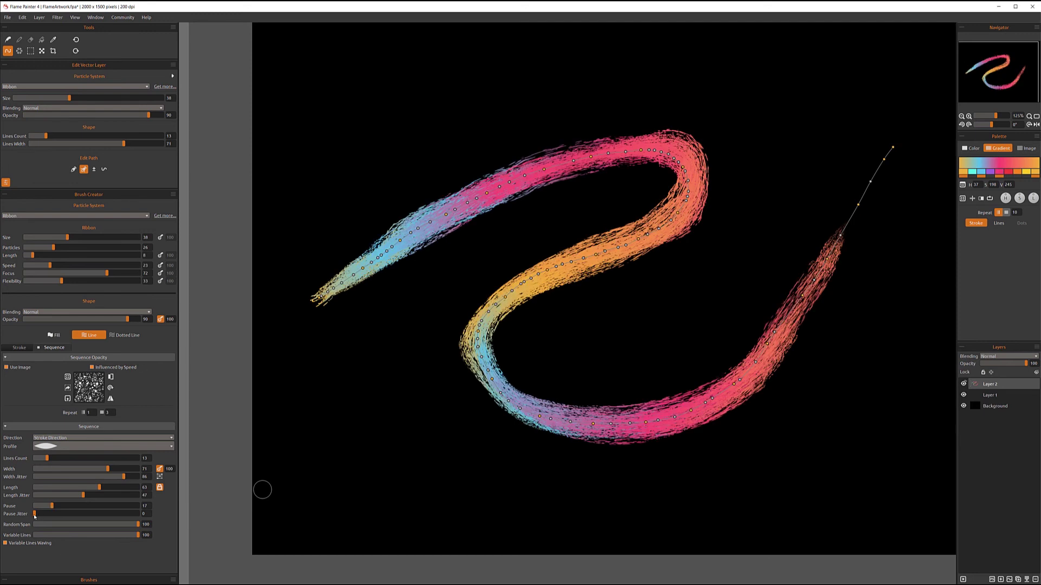
left_click_drag(34, 517, 124, 515)
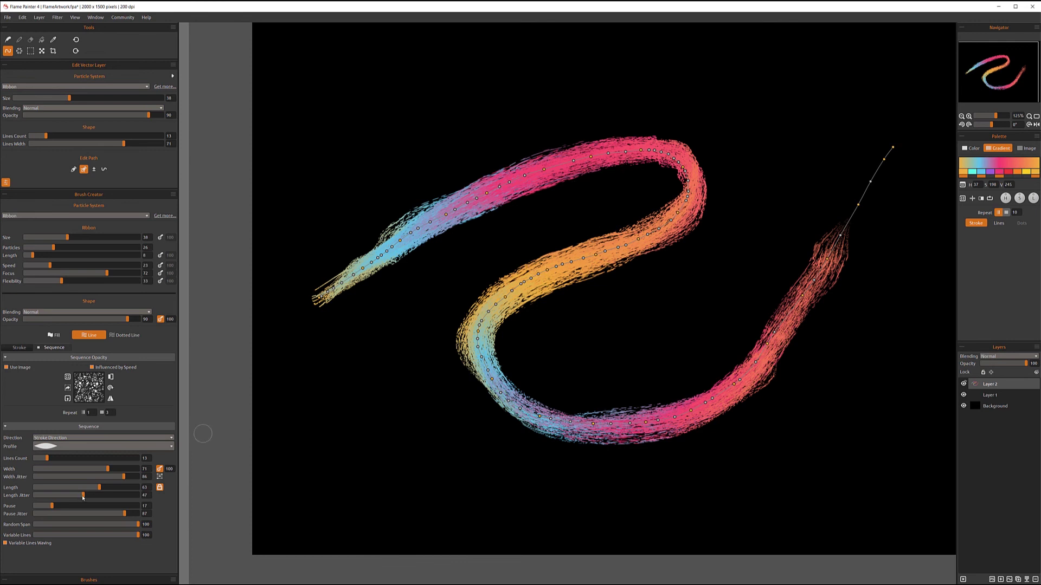
Step: Try a sequence length of 15, reduce the pause to 6, and set the length to 85 and the pause jitter to 9
left_click_drag(97, 489, 62, 485)
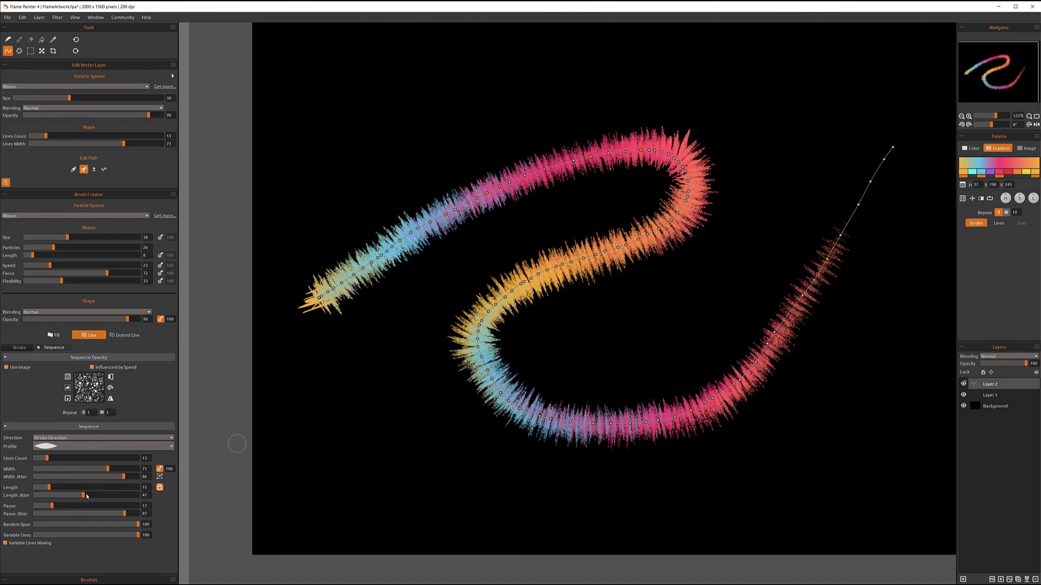
left_click_drag(50, 507, 40, 506)
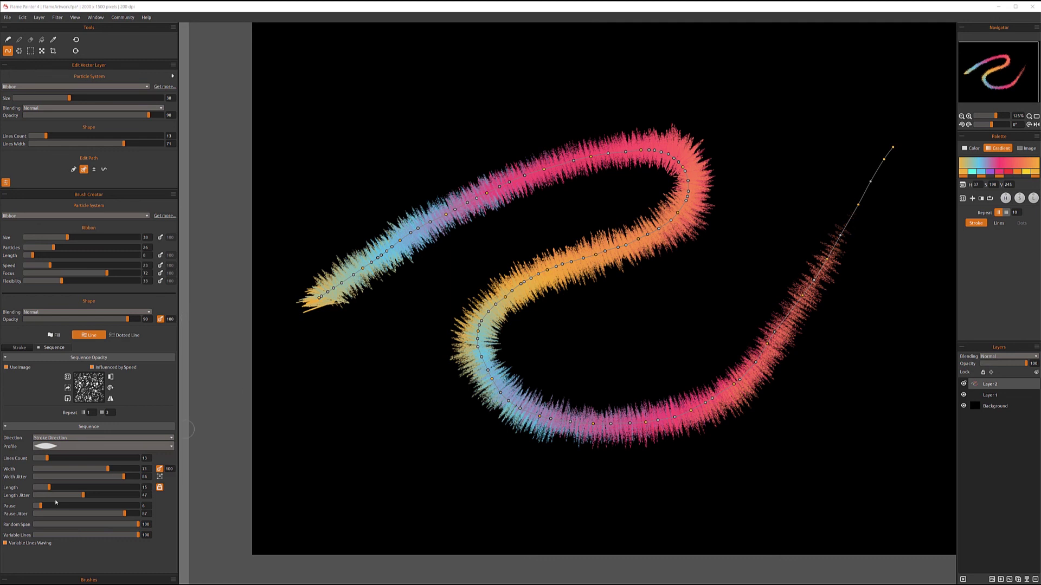
mouse_move(52, 490)
left_mouse_down()
mouse_move(123, 492)
mouse_move(45, 516)
left_mouse_up()
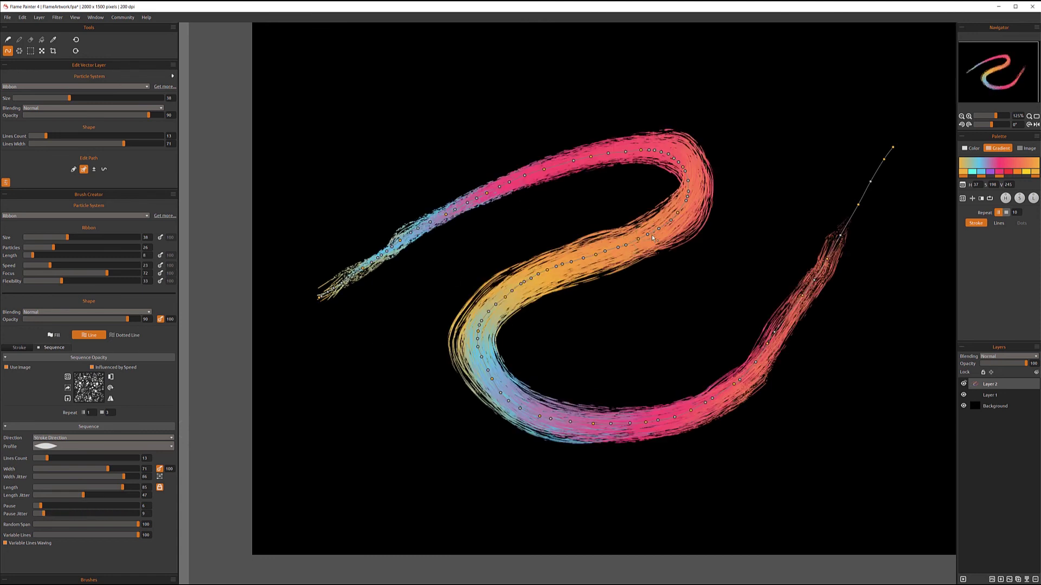
Step: Reduce Random Span to 3 and replace the Sequence Opacity image with the first soft round brush image from the library
left_click_drag(138, 529, 37, 531)
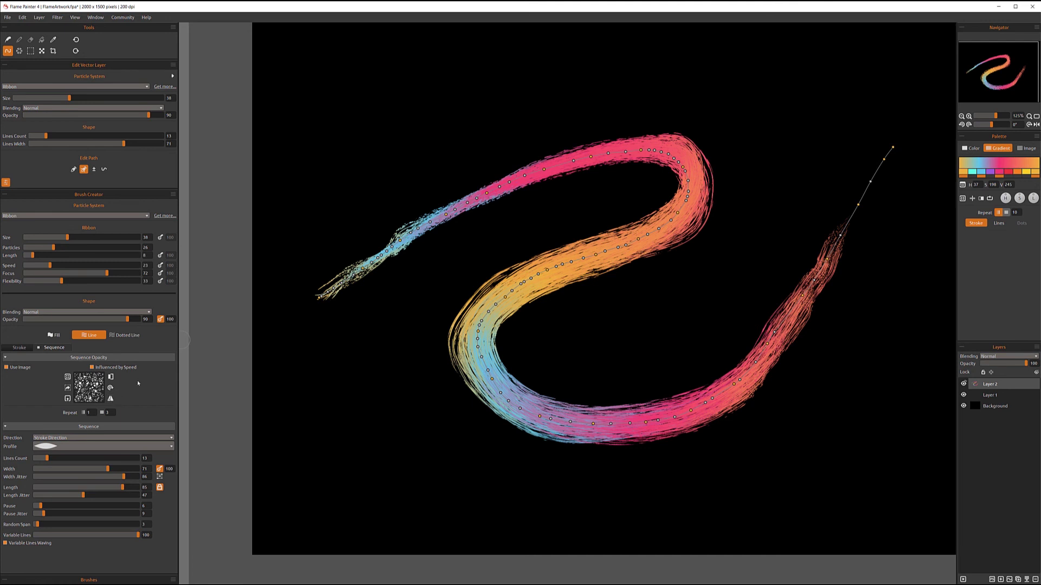
left_click(67, 377)
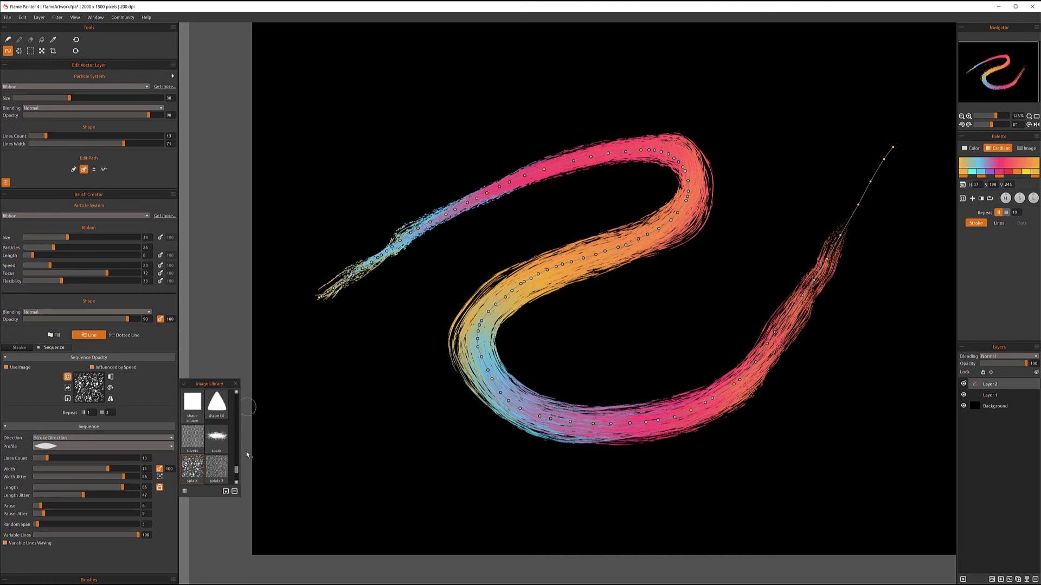
scroll(236, 471, "up", 6)
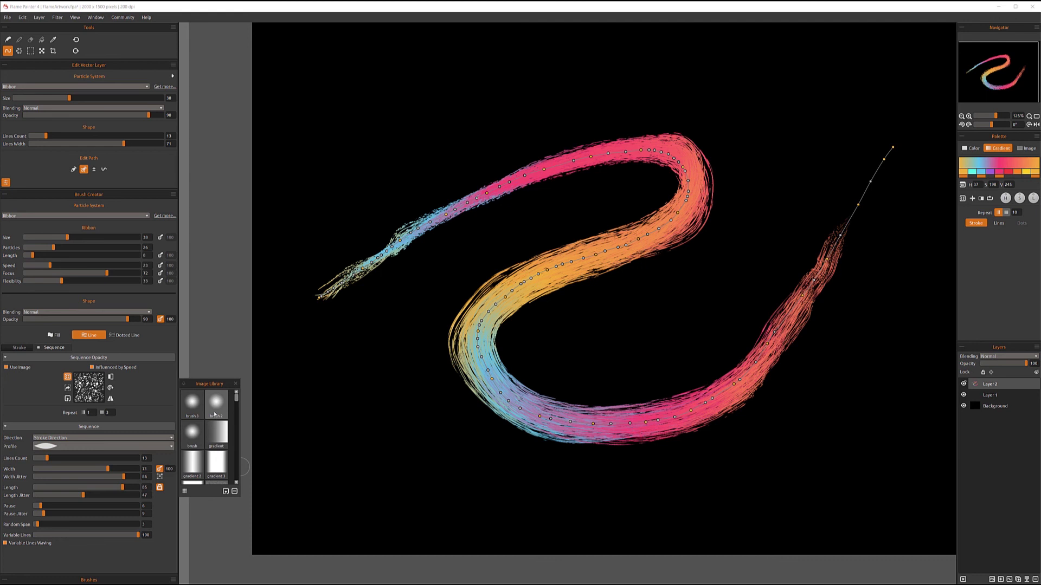
left_click(192, 404)
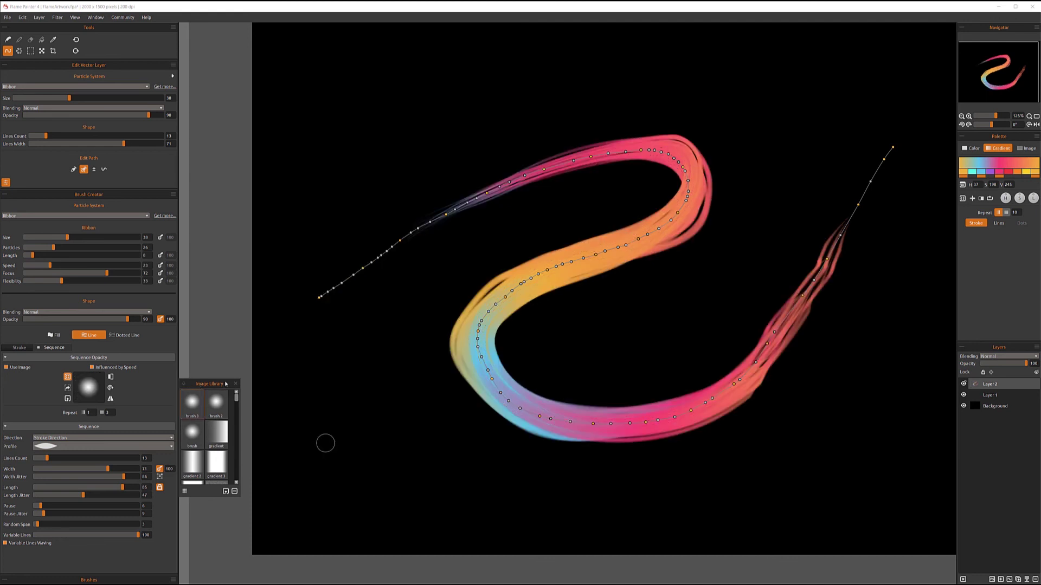
left_click(235, 384)
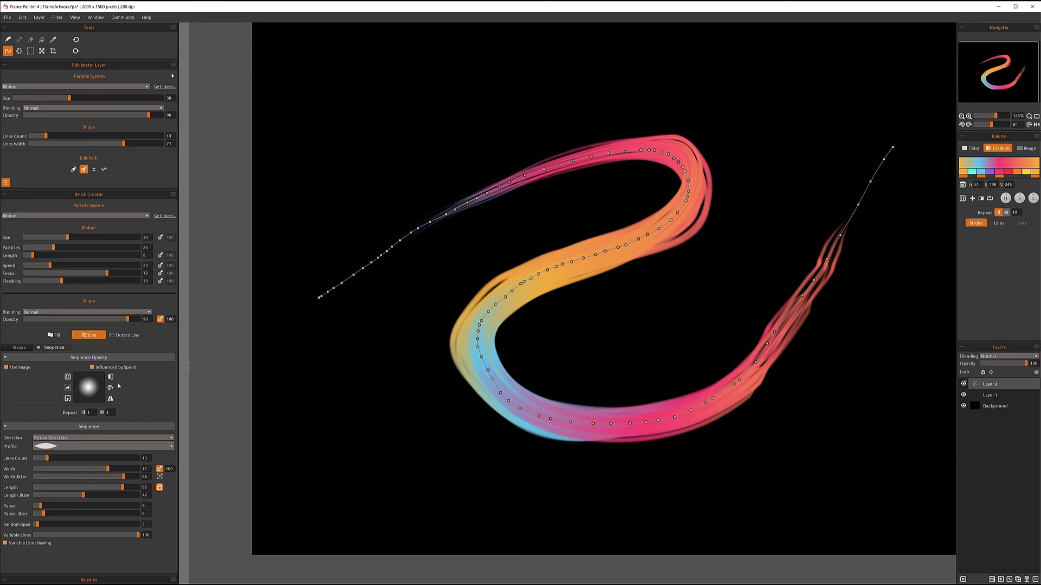
Step: Try the gradient_4 image for Sequence Opacity and return to the first soft round brush image
left_click(68, 378)
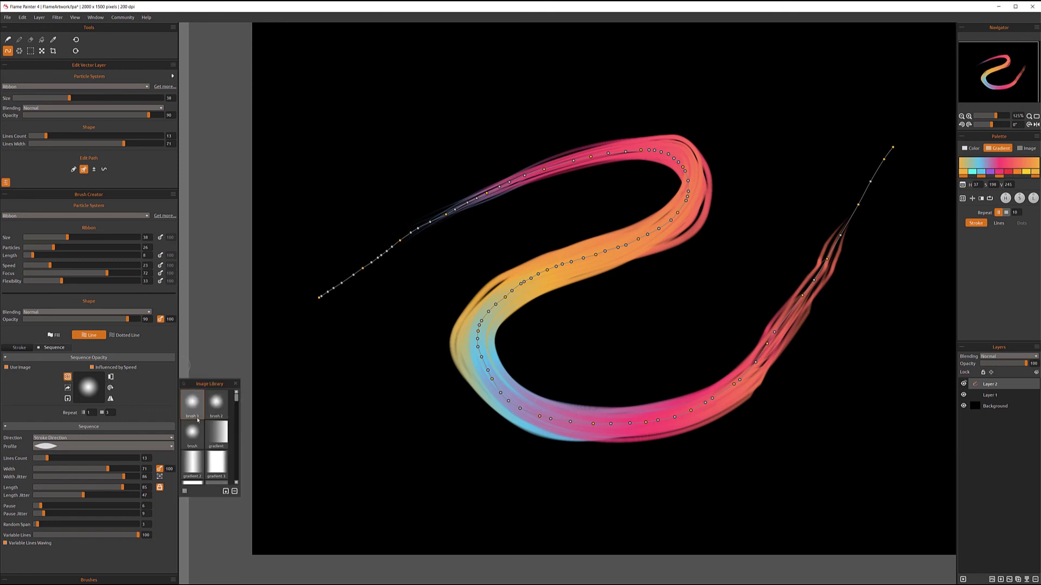
left_click(204, 410)
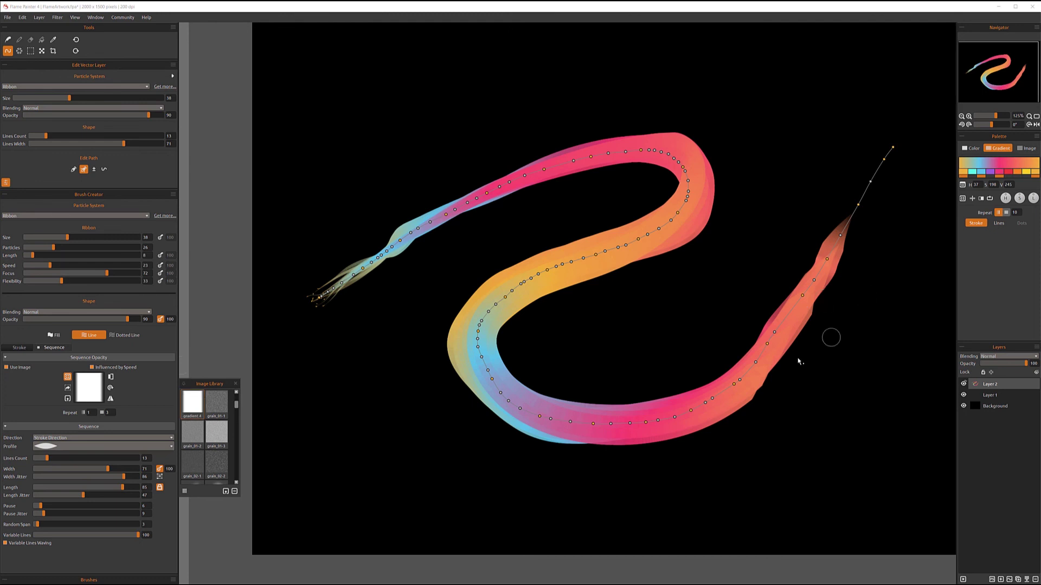
scroll(217, 413, "up", 3)
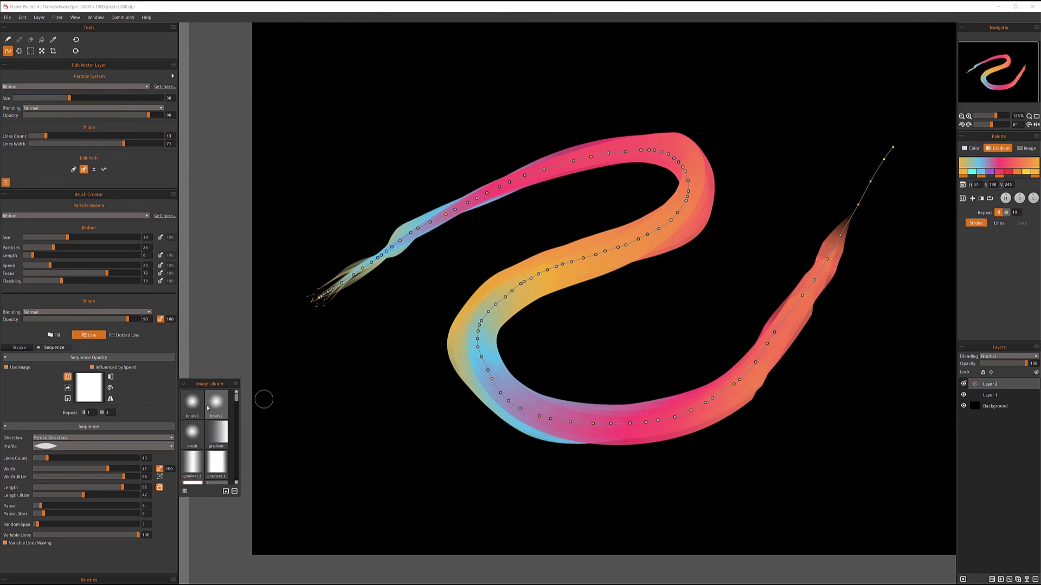
left_click_drag(193, 404, 86, 387)
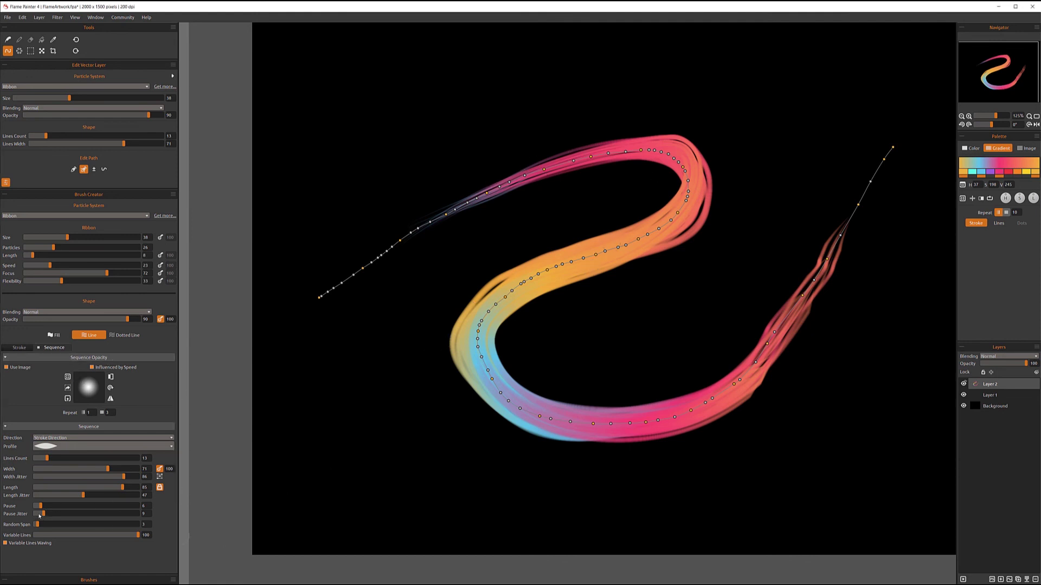
Step: Try a high Random Span, reduce it to 0, and try adjusting Variable Lines, leaving it at 100
left_click_drag(40, 525, 164, 537)
left_click_drag(94, 533, 34, 535)
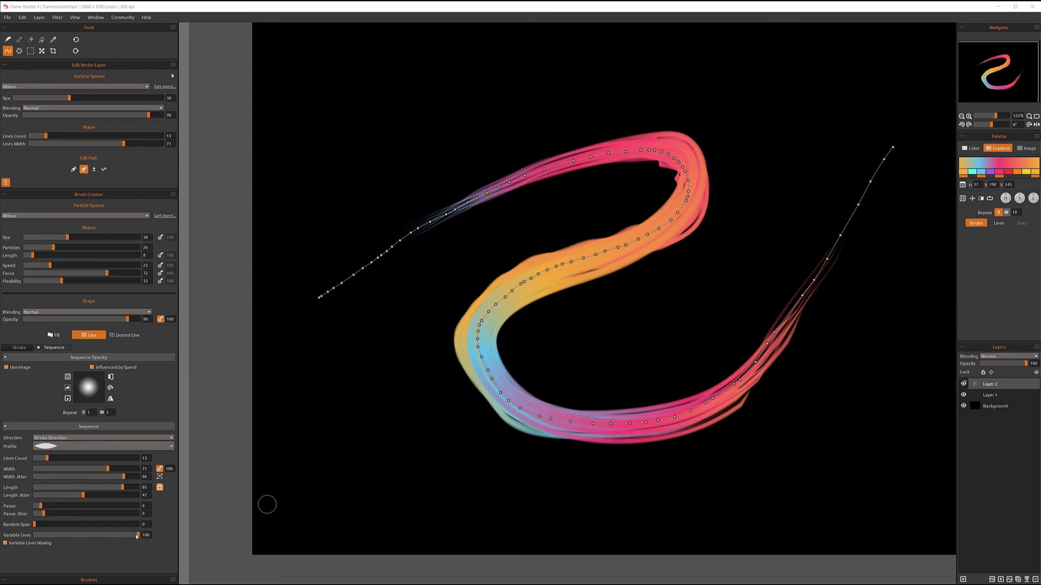
mouse_move(137, 535)
left_mouse_down()
mouse_move(33, 535)
mouse_move(207, 541)
mouse_move(29, 536)
mouse_move(177, 546)
mouse_move(32, 536)
mouse_move(154, 546)
left_mouse_up()
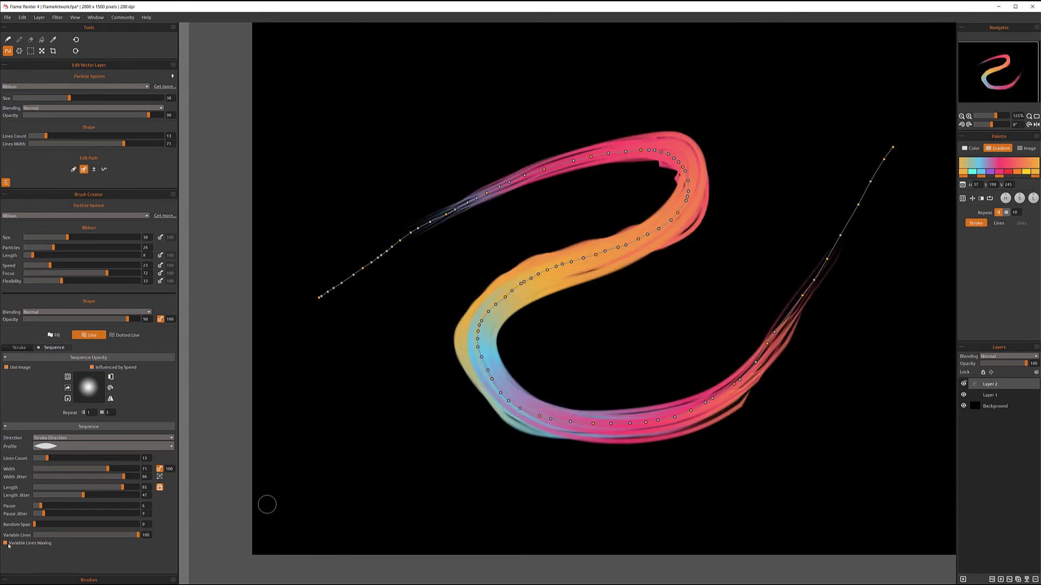